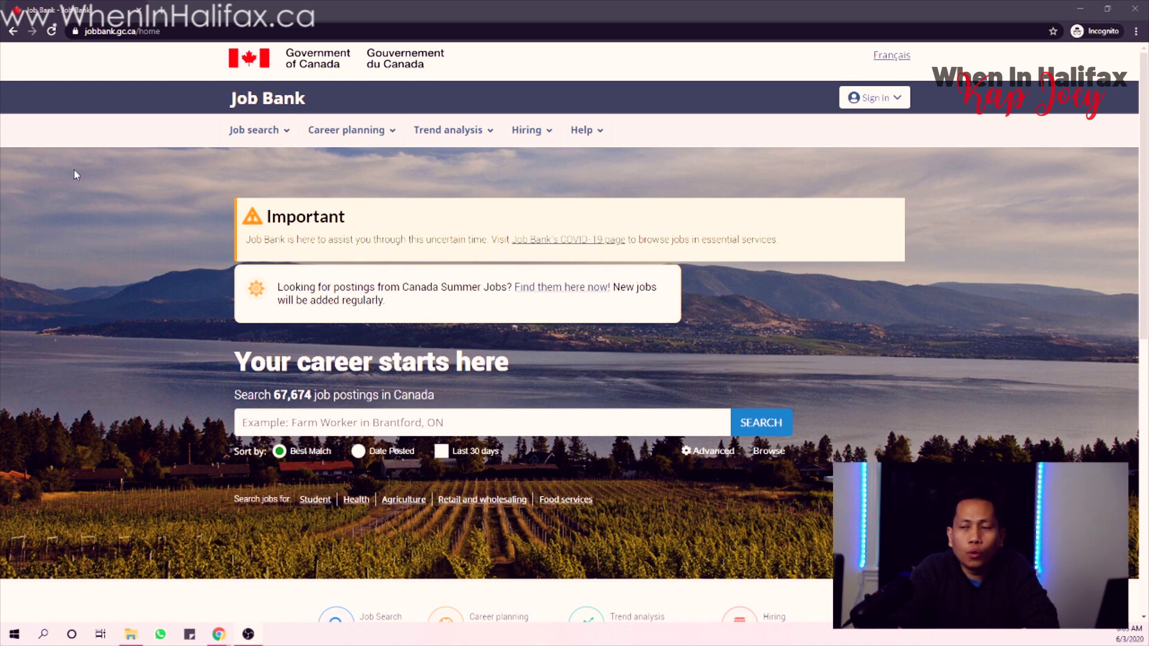
- Open the Job search menu to list its tools, including Resume Builder
{"action": "left_click", "coordinate": [246, 129]}
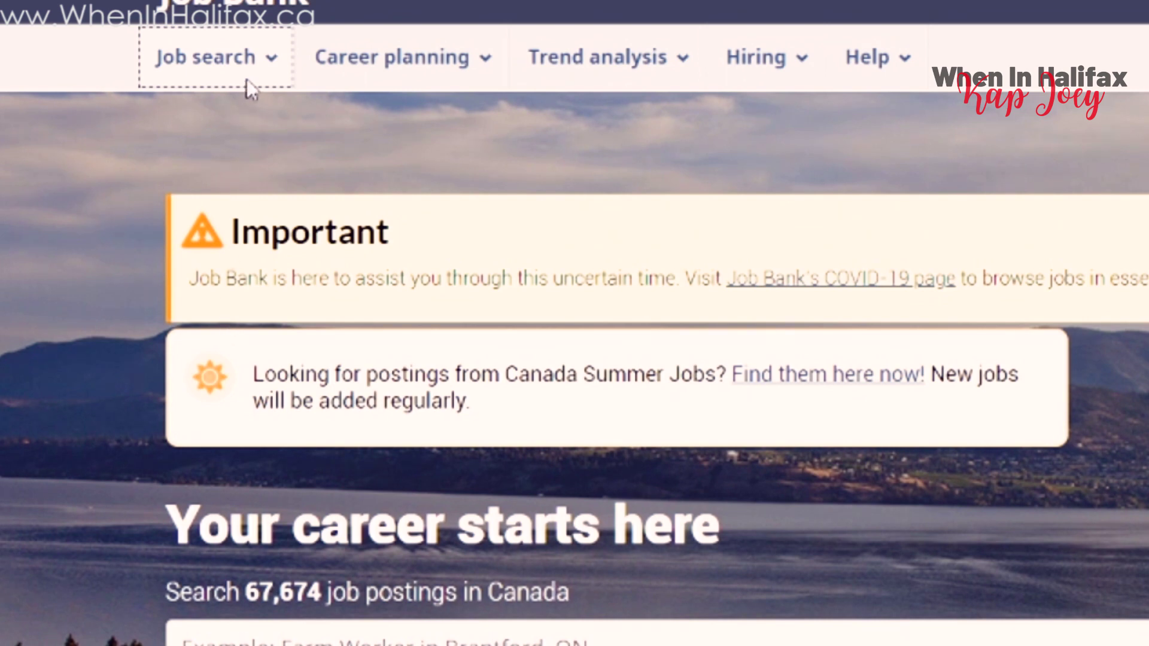
{"action": "mouse_move", "coordinate": [216, 54]}
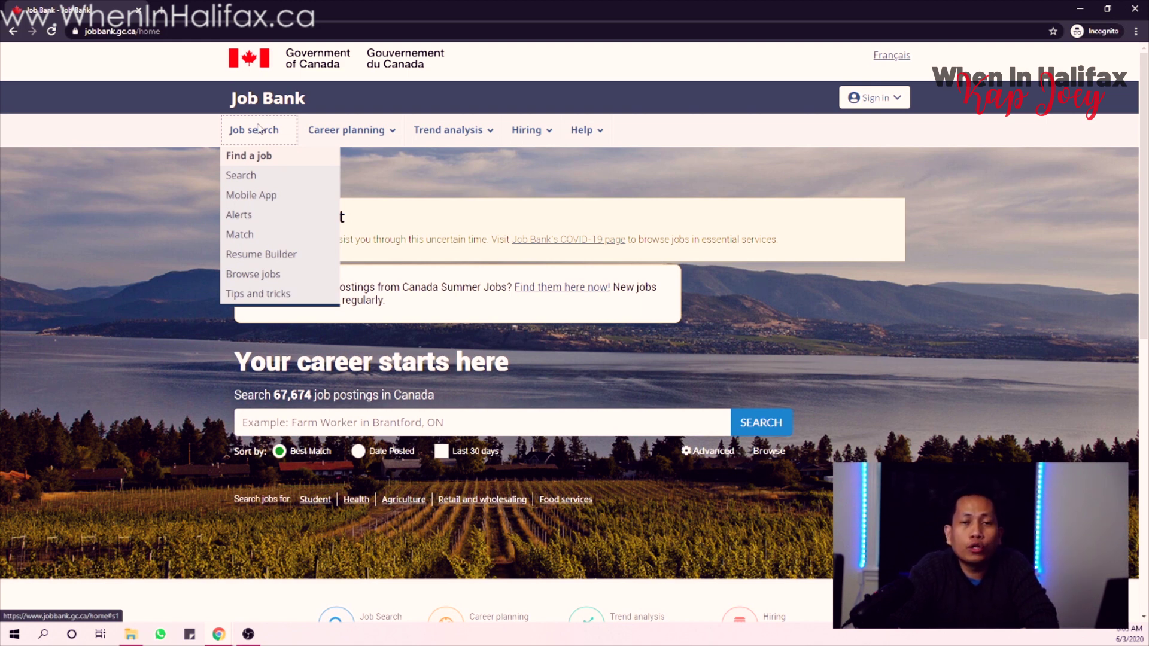
- Go to the Resume Builder page and select its three benefit bullet points
{"action": "left_click", "coordinate": [258, 259]}
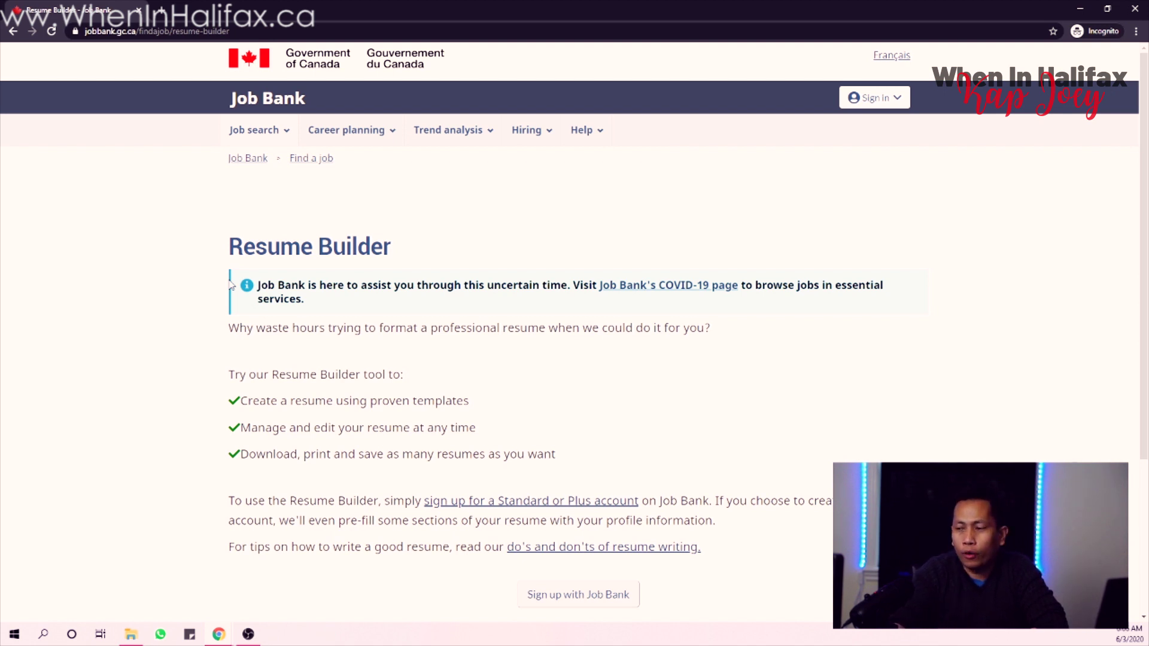
{"action": "scroll", "coordinate": [542, 280], "scroll_direction": "down", "scroll_amount": 2}
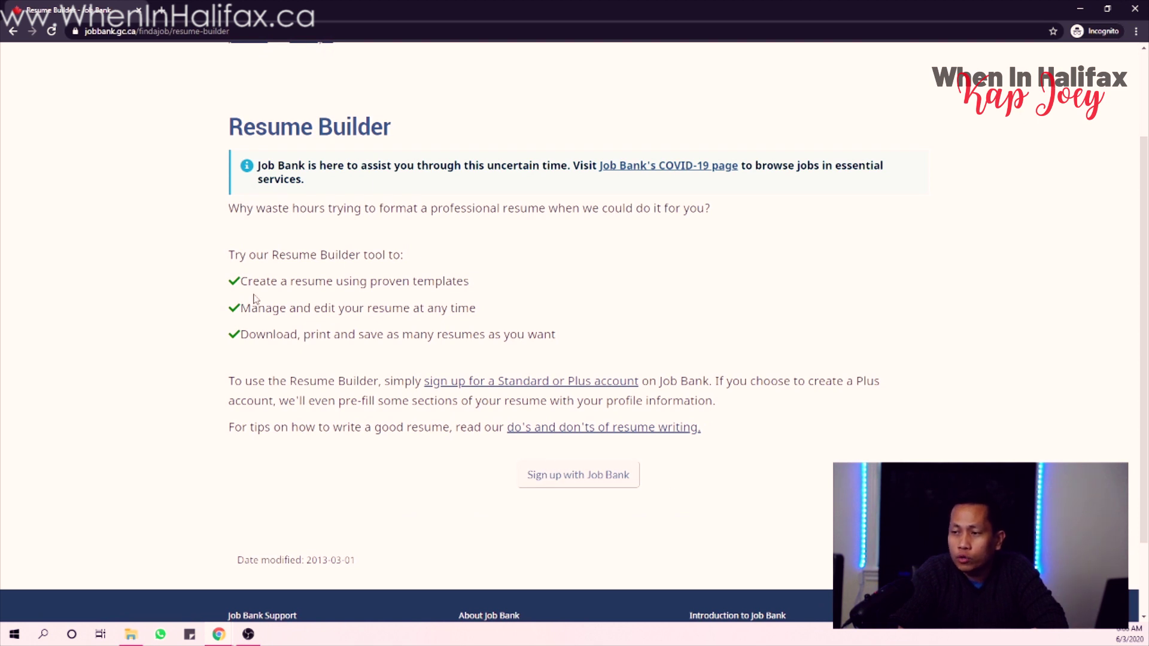
{"action": "left_click_drag", "start_coordinate": [248, 279], "coordinate": [488, 289]}
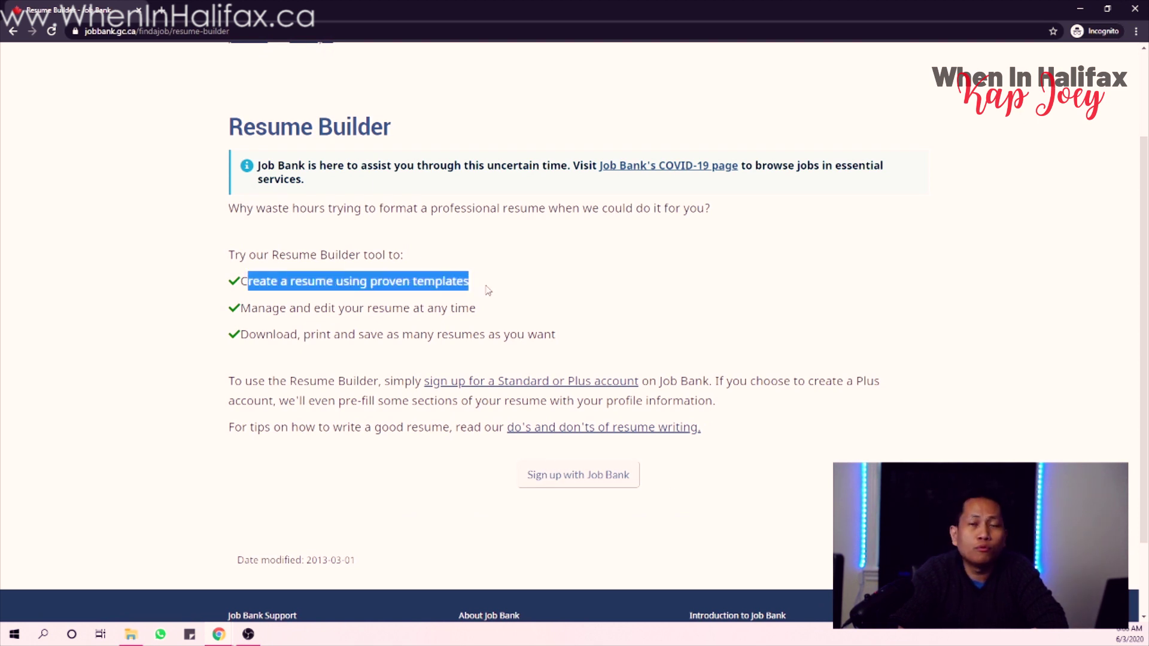
{"action": "left_click_drag", "start_coordinate": [487, 290], "coordinate": [489, 305]}
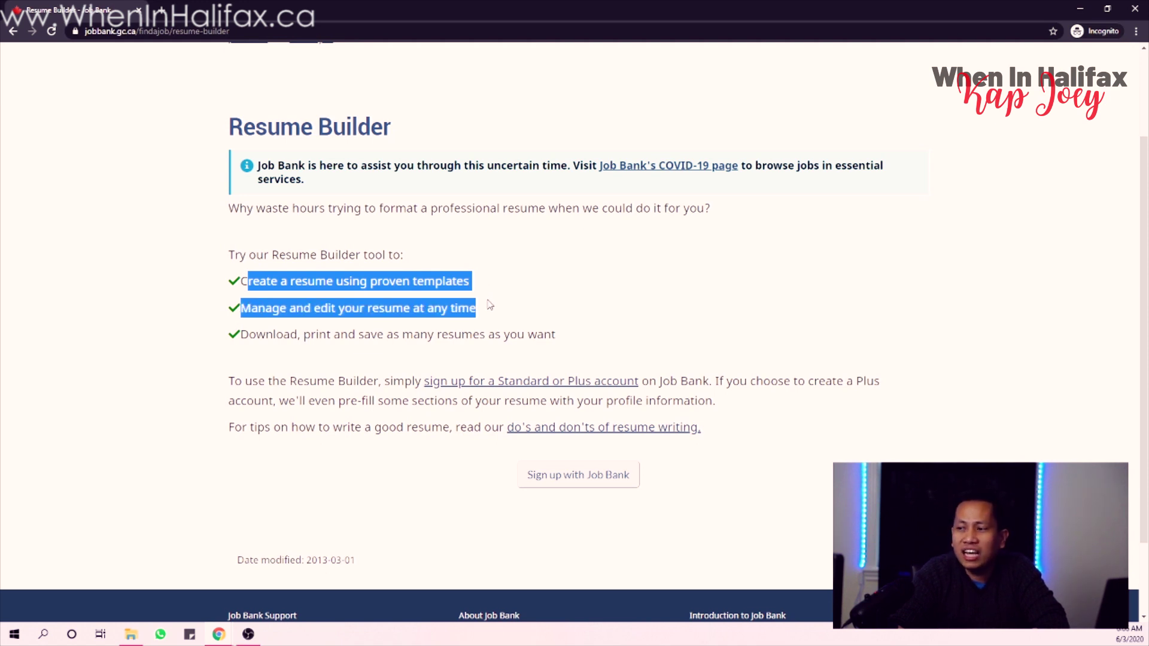
{"action": "left_click_drag", "start_coordinate": [490, 306], "coordinate": [559, 326]}
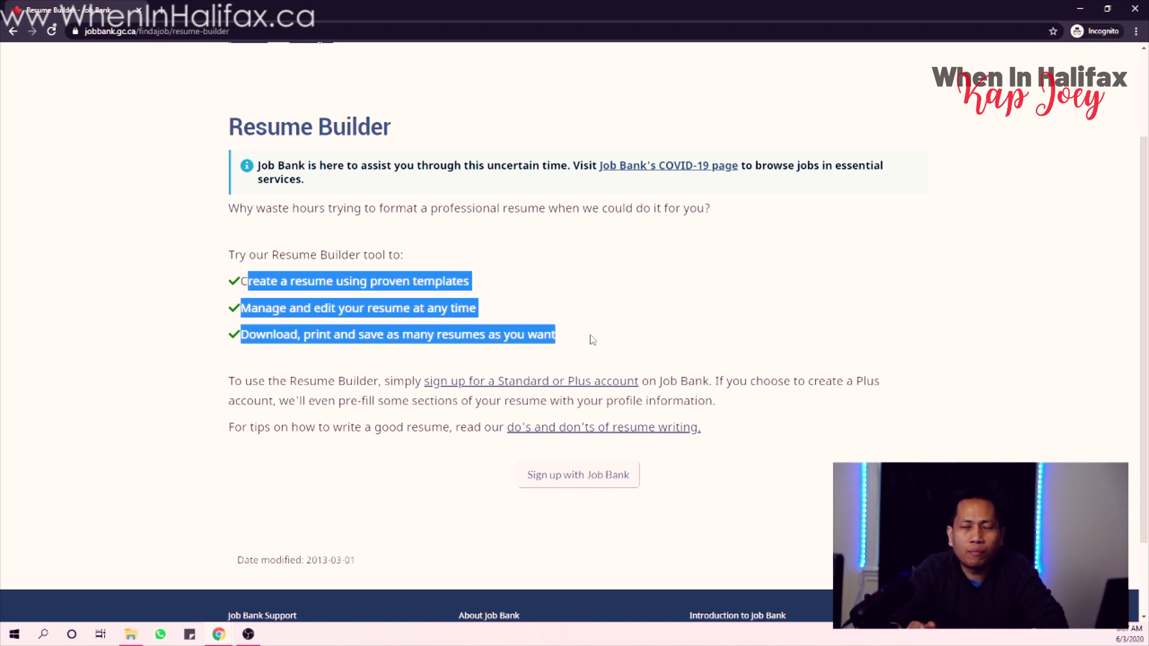
- Start Job Bank sign-up and scroll through the Standard versus Plus account comparison
{"action": "left_click", "coordinate": [587, 477]}
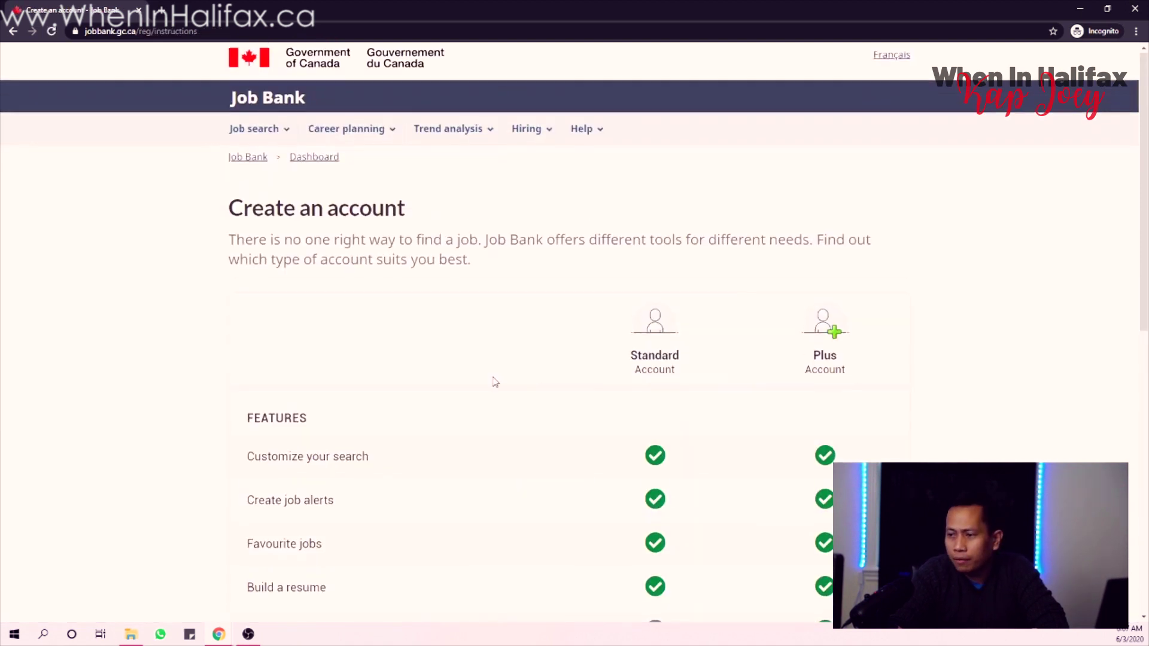
{"action": "scroll", "coordinate": [539, 368], "scroll_direction": "down", "scroll_amount": 3}
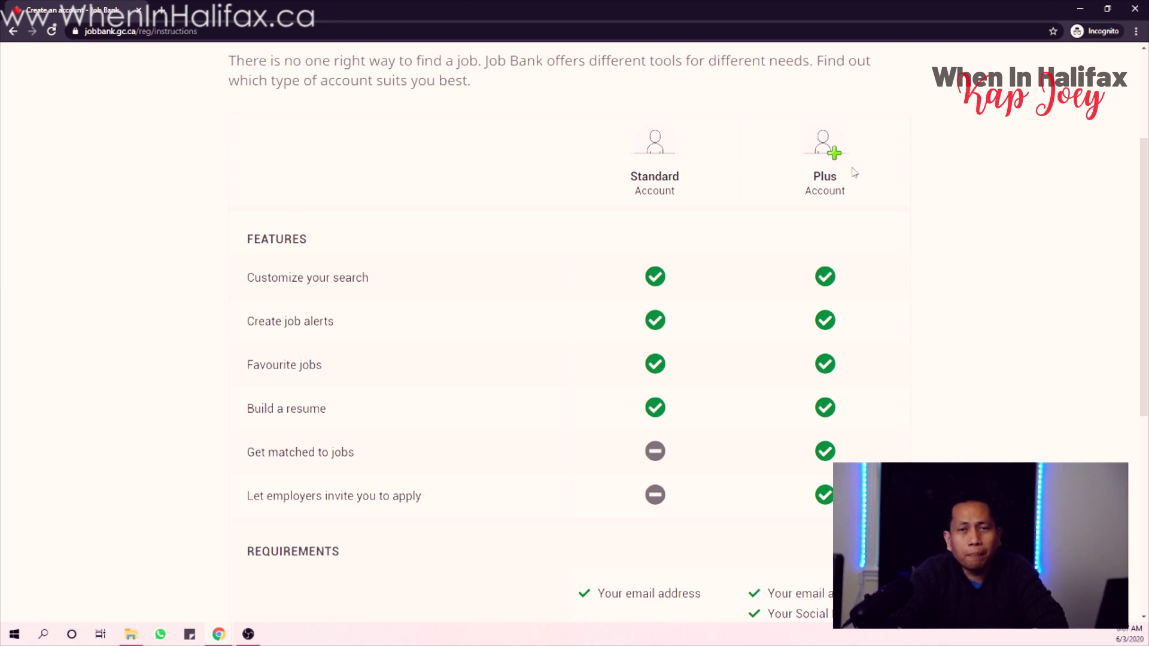
{"action": "scroll", "coordinate": [693, 371], "scroll_direction": "down", "scroll_amount": 2}
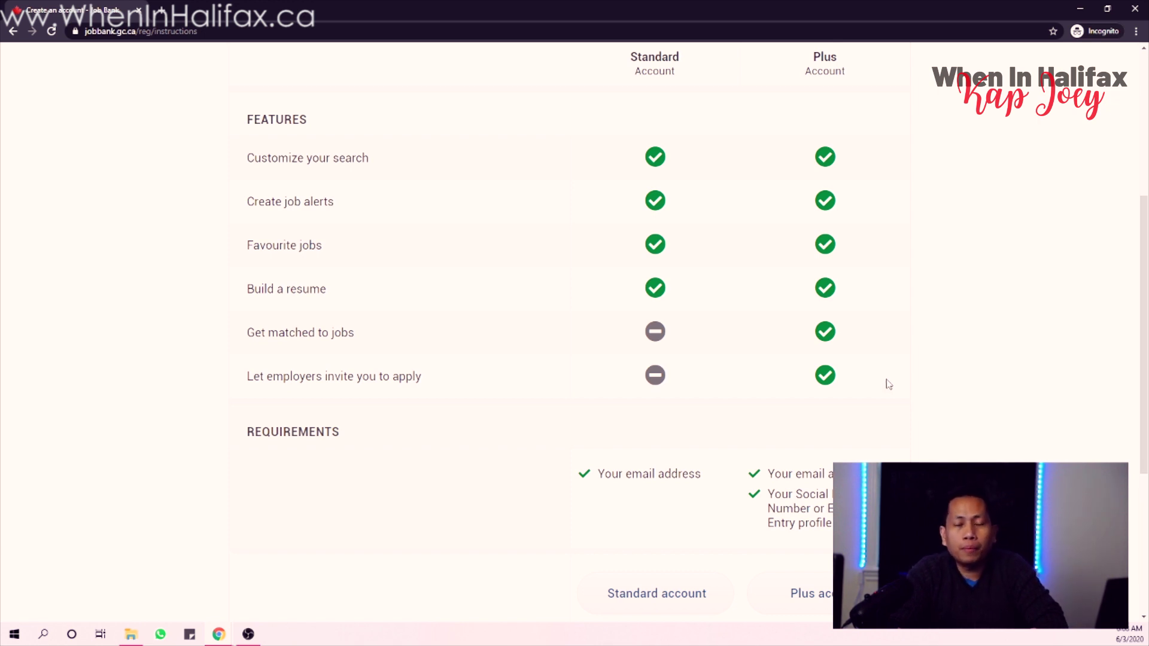
{"action": "scroll", "coordinate": [889, 384], "scroll_direction": "down", "scroll_amount": 2}
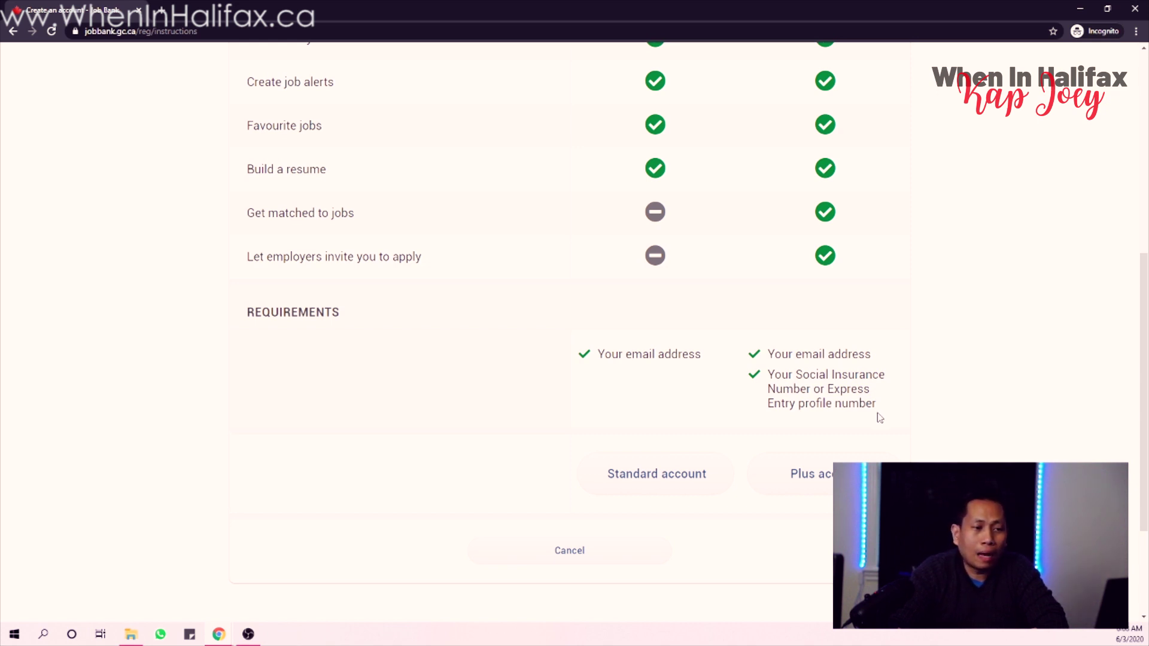
{"action": "scroll", "coordinate": [880, 418], "scroll_direction": "down", "scroll_amount": 2}
{"action": "scroll", "coordinate": [880, 413], "scroll_direction": "up", "scroll_amount": 1}
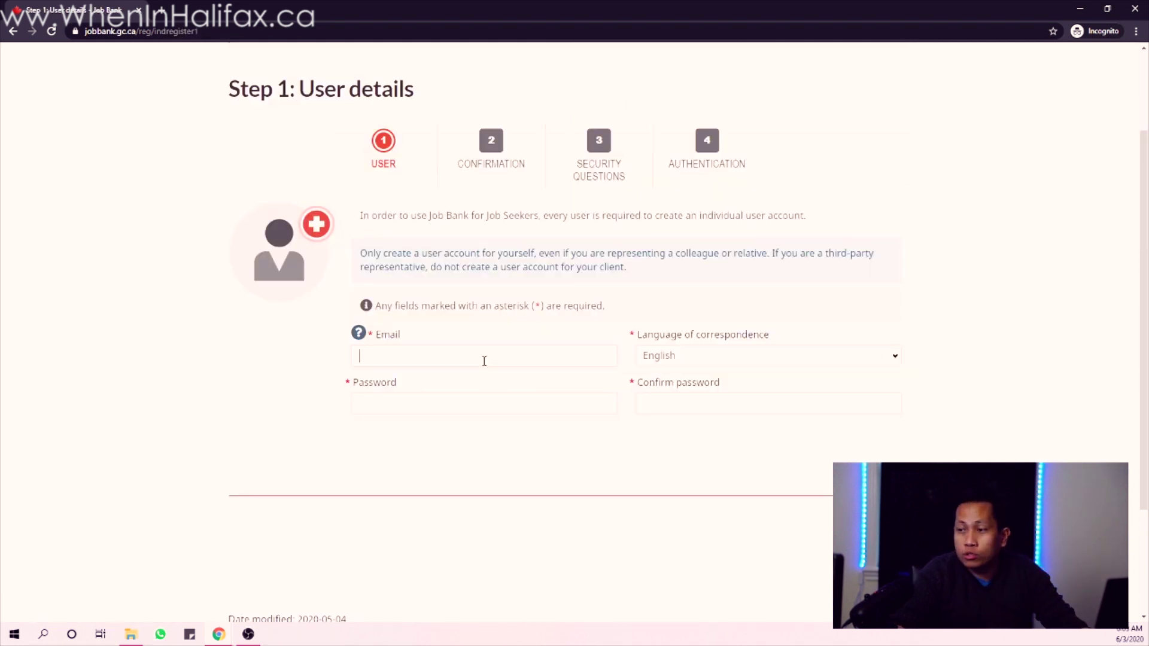
- Enter the account e-mail and the password twice, then continue the Standard registration
{"action": "left_click", "coordinate": [485, 359]}
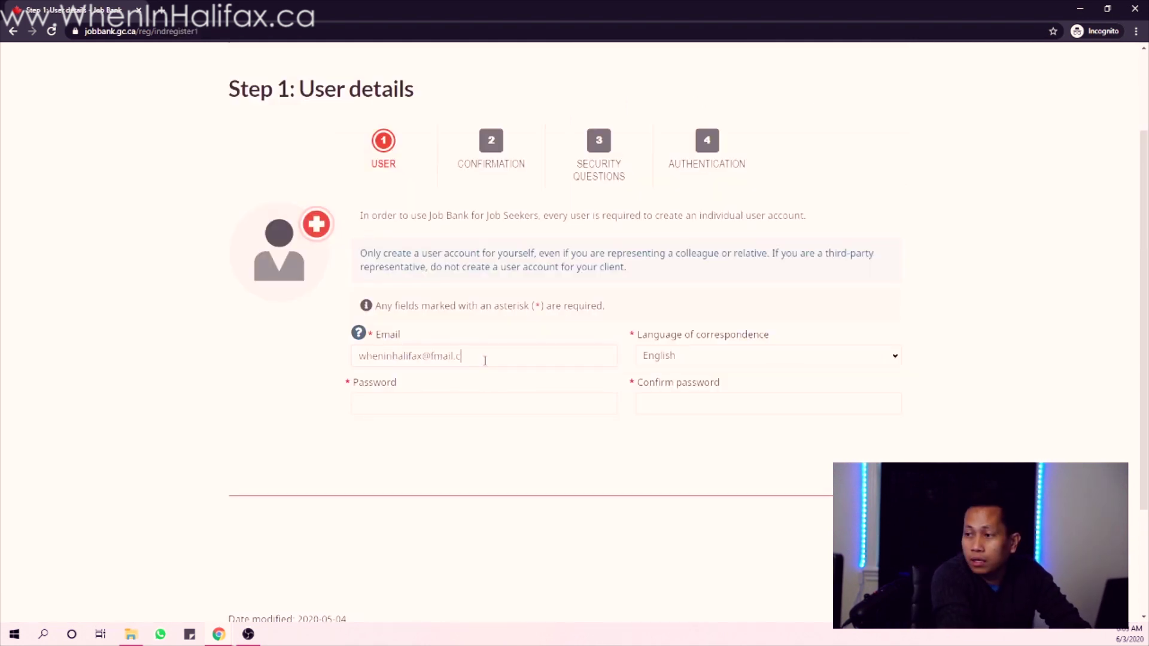
{"action": "key", "text": "Tab"}
{"action": "key", "text": "Tab"}
{"action": "type", "text": "•••••••••••••"}
{"action": "key", "text": "Tab"}
{"action": "type", "text": "•••••••••••••"}
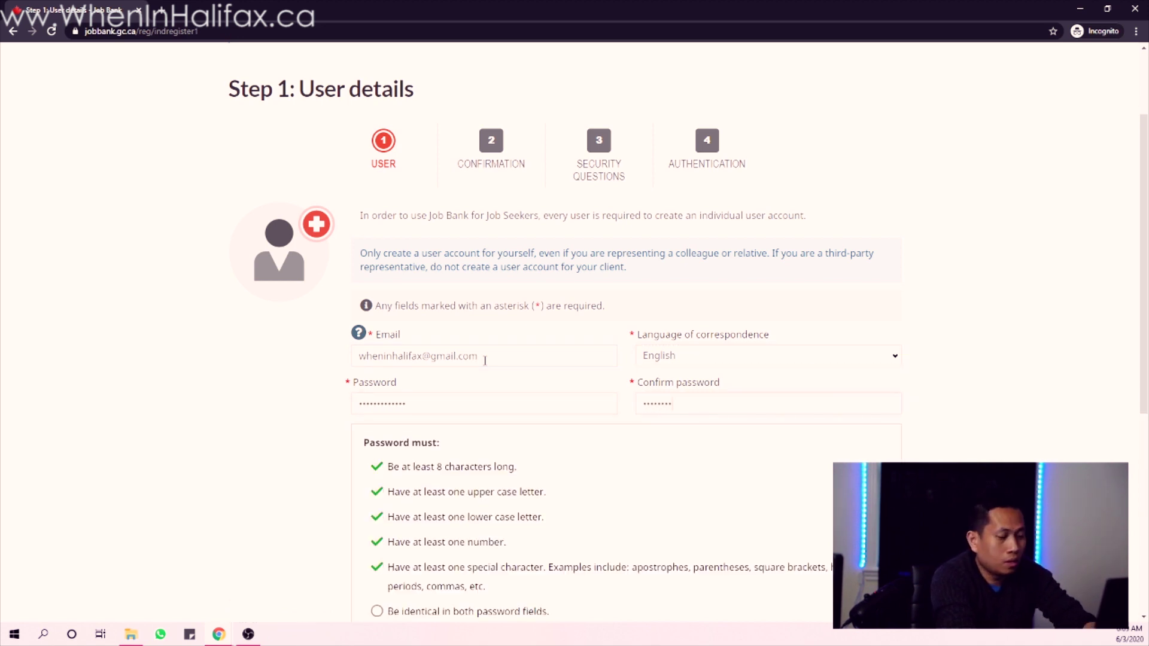
{"action": "scroll", "coordinate": [821, 306], "scroll_direction": "down", "scroll_amount": 10}
{"action": "left_click", "coordinate": [880, 324]}
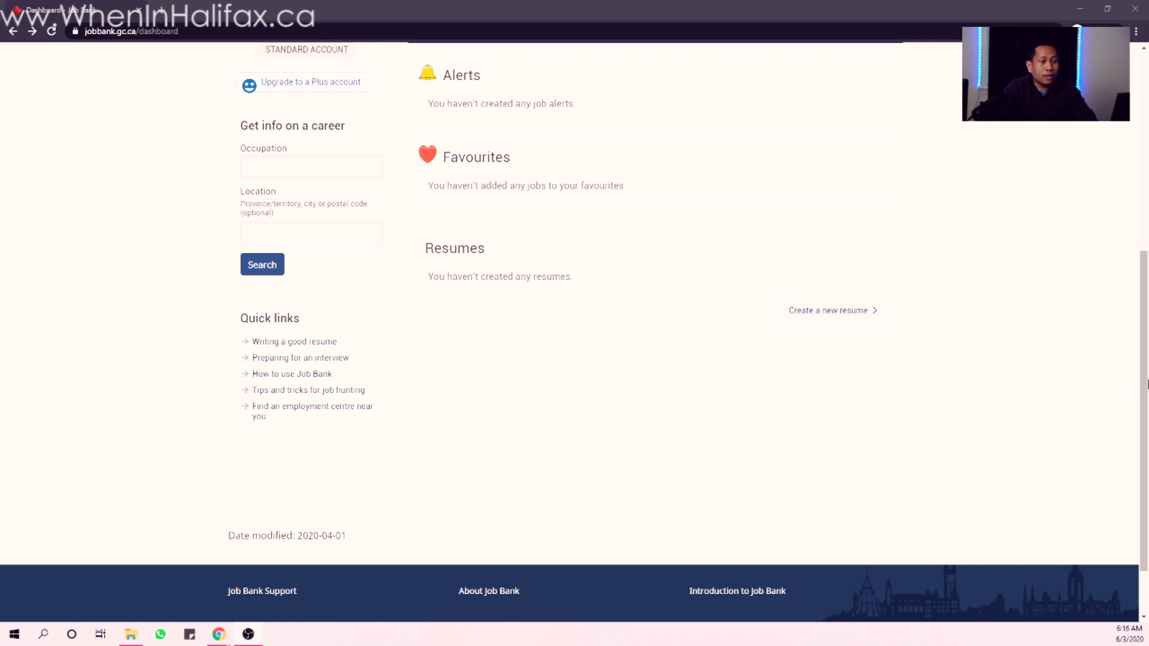
- Create a new resume titled 'Mr.' in English using the Traditional template
{"action": "left_click", "coordinate": [799, 316]}
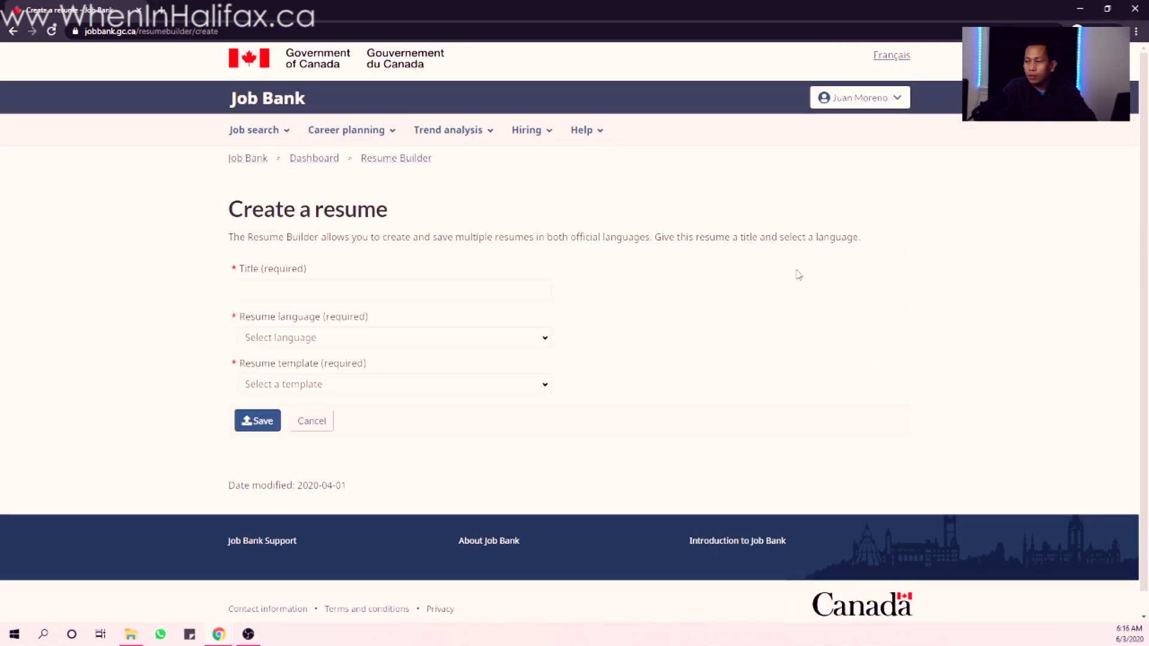
{"action": "left_click", "coordinate": [367, 289]}
{"action": "type", "text": "Mr."}
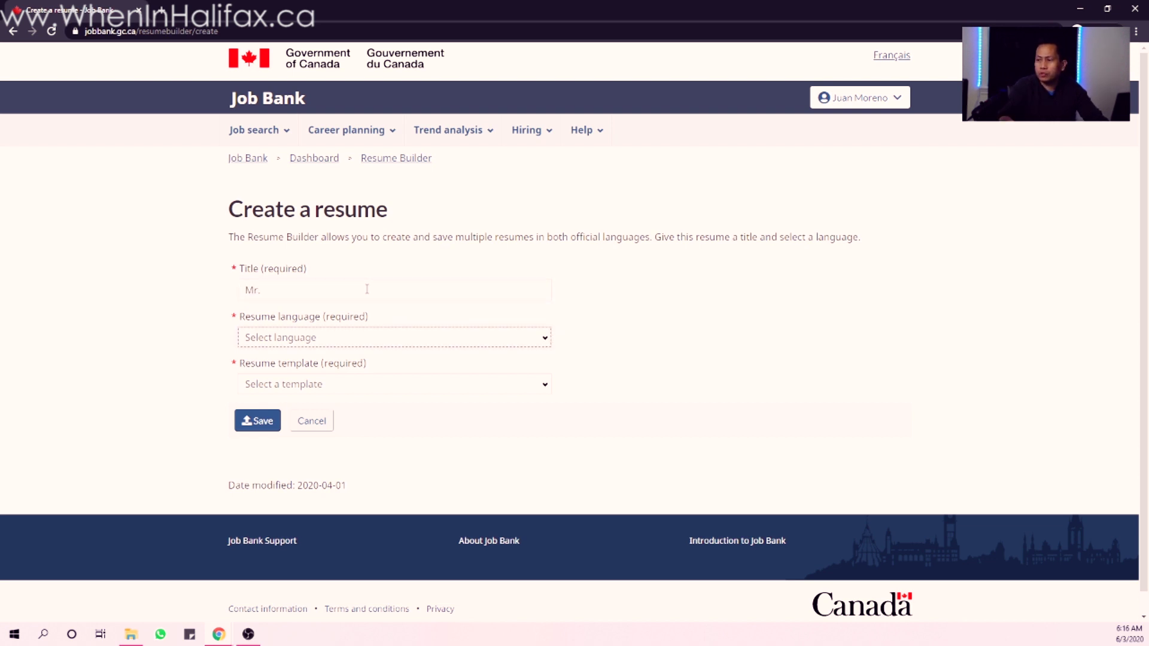
{"action": "left_click", "coordinate": [365, 343]}
{"action": "left_click", "coordinate": [356, 368]}
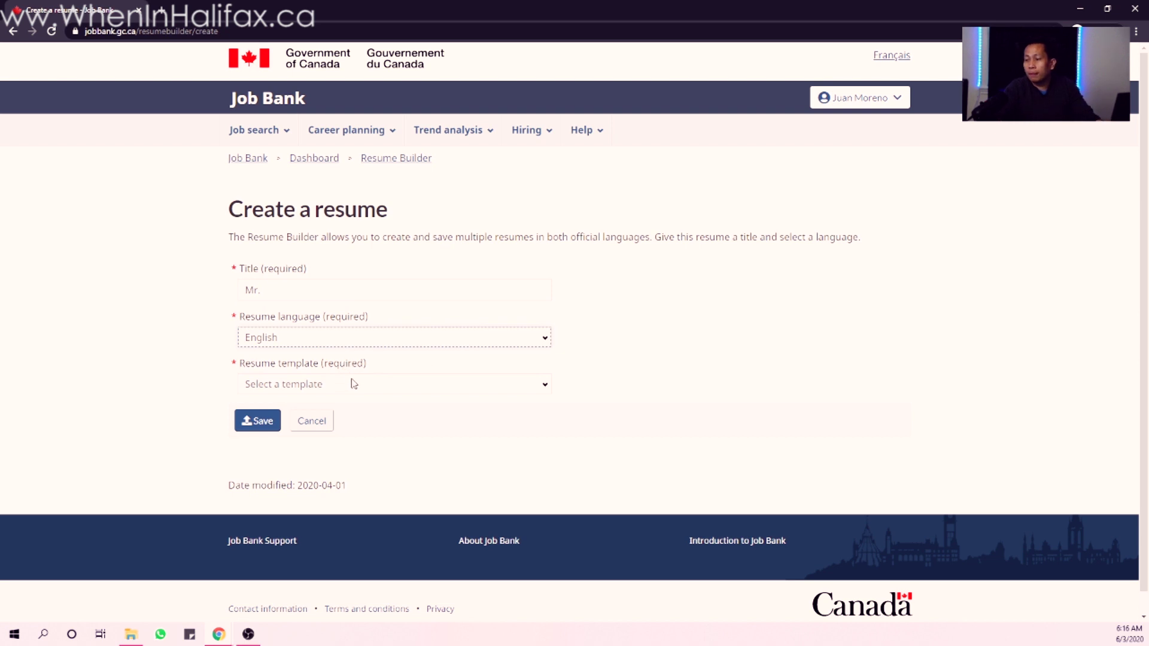
{"action": "left_click", "coordinate": [353, 384]}
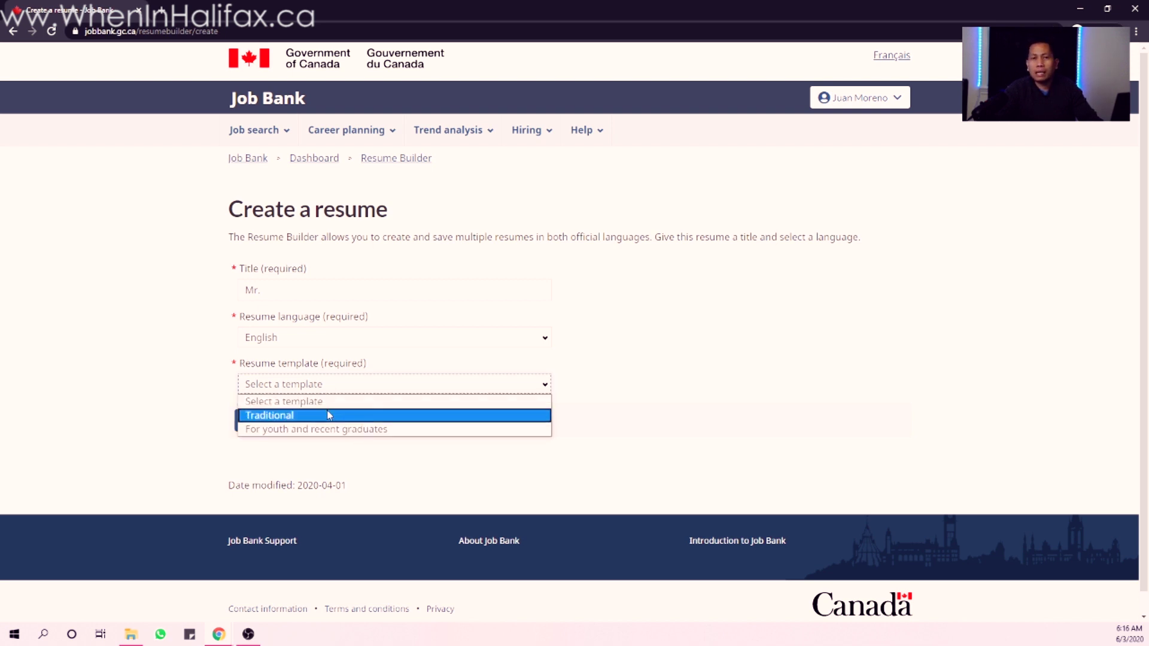
{"action": "left_click", "coordinate": [330, 415]}
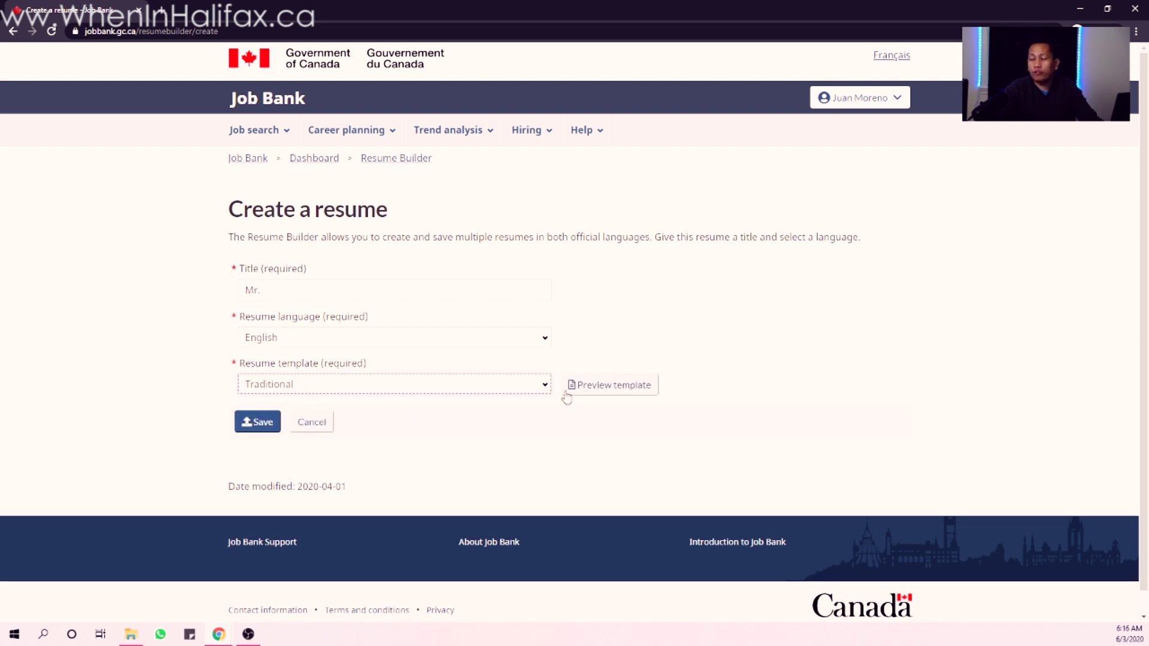
- Preview the Traditional template's sample resume, then return to resume creation
{"action": "left_click", "coordinate": [592, 390]}
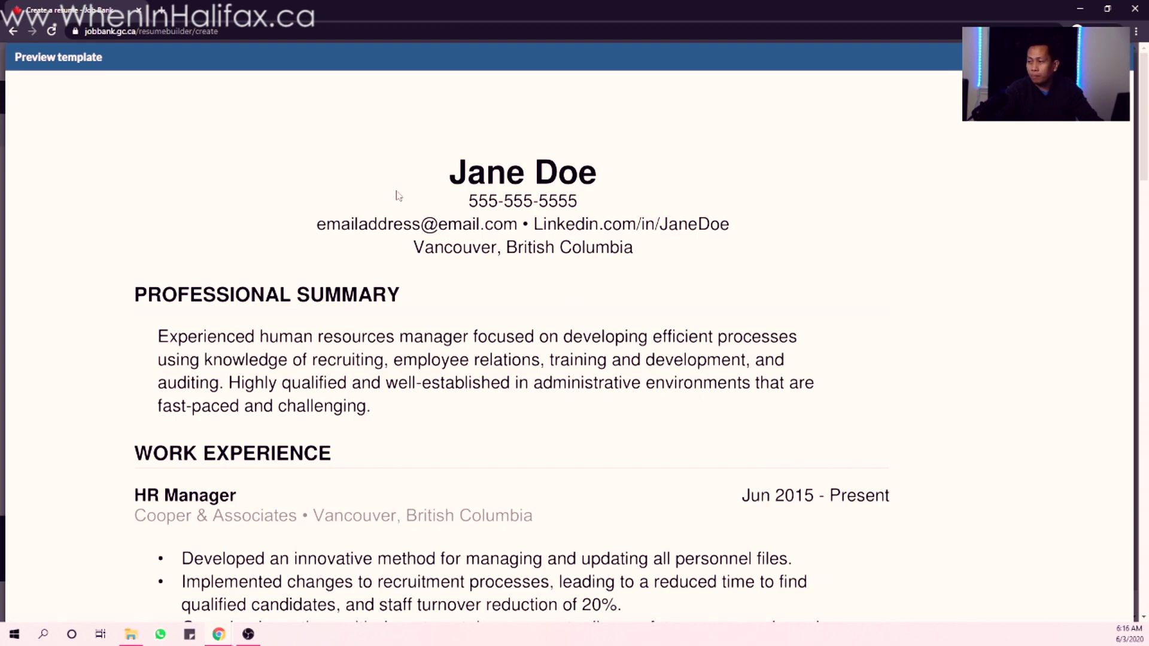
{"action": "scroll", "coordinate": [575, 234], "scroll_direction": "down", "scroll_amount": 10}
{"action": "scroll", "coordinate": [573, 240], "scroll_direction": "down", "scroll_amount": 15}
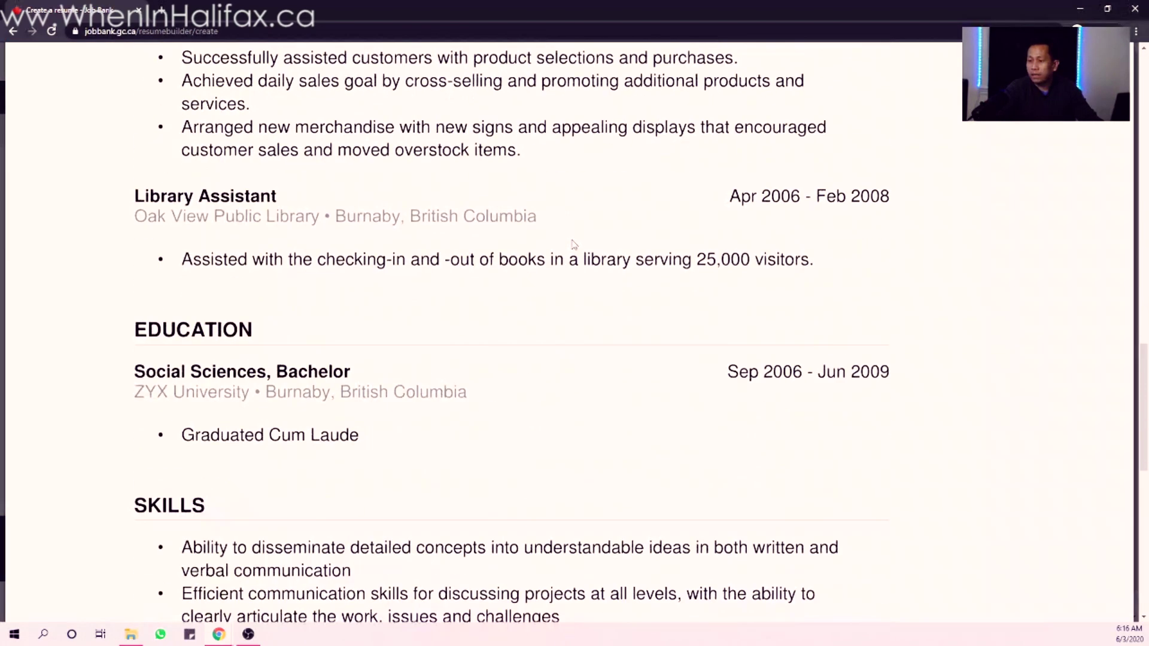
{"action": "scroll", "coordinate": [925, 242], "scroll_direction": "up", "scroll_amount": 20}
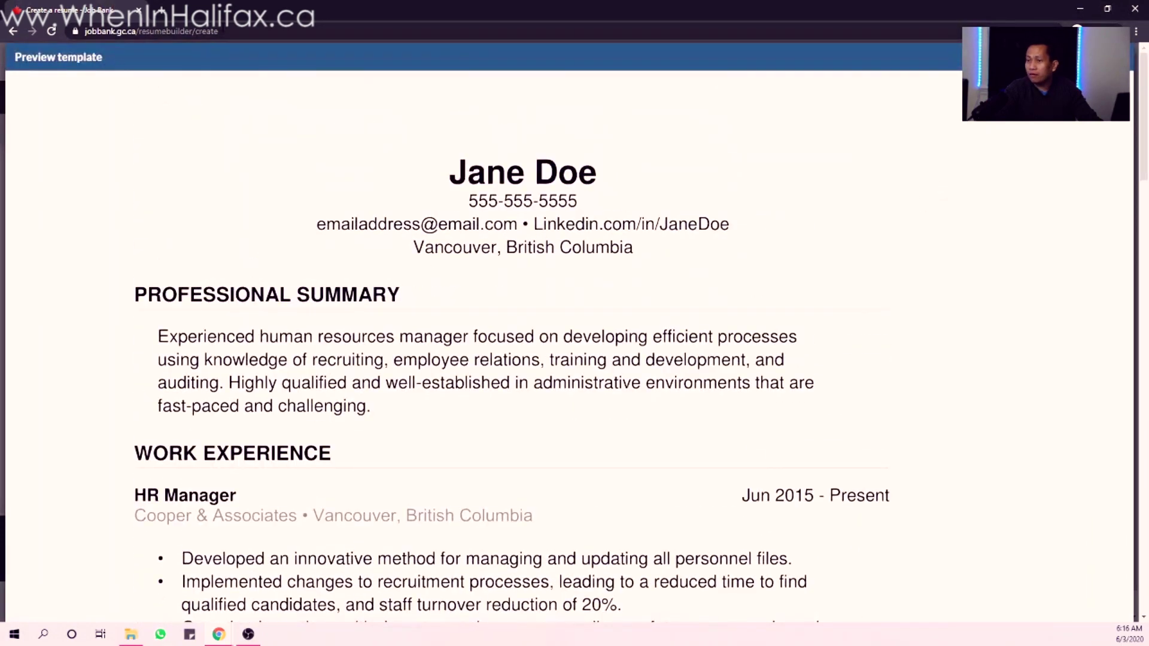
{"action": "left_click", "coordinate": [14, 31]}
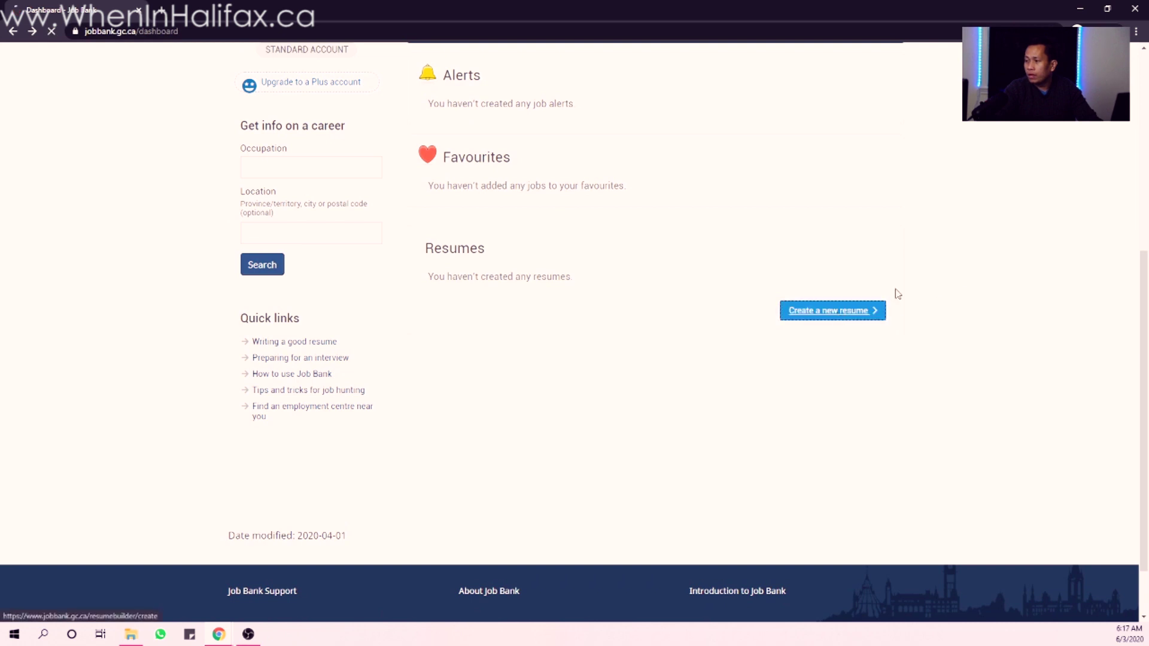
{"action": "left_click", "coordinate": [878, 309]}
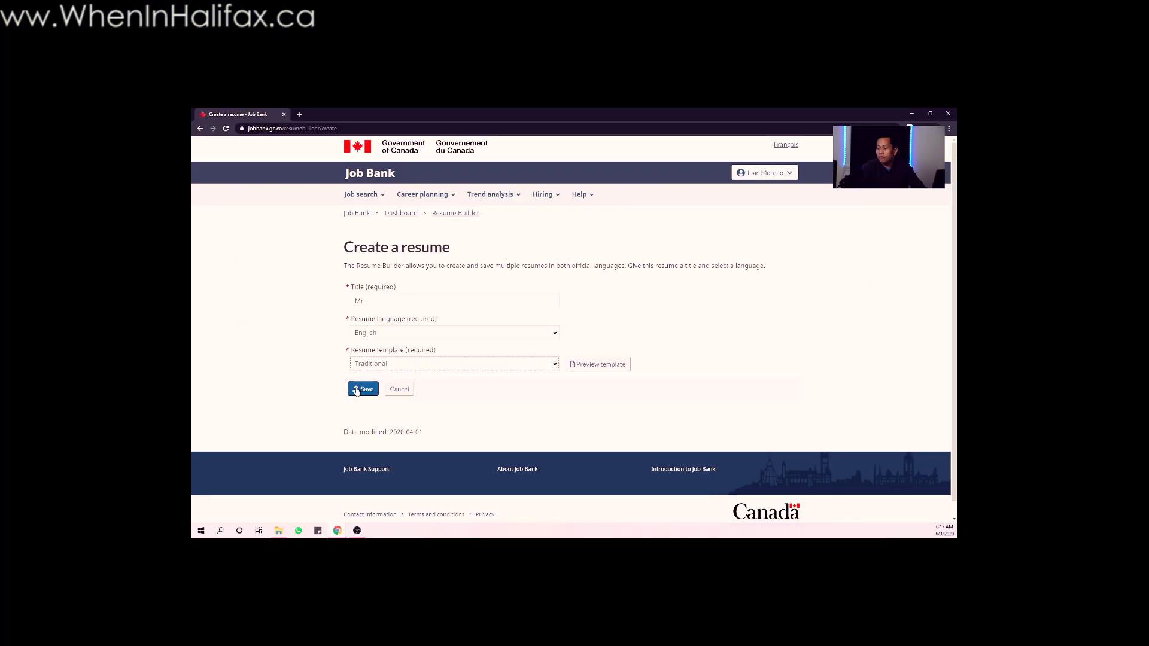
- Save the new 'Mr.' resume and scroll through its overview page
{"action": "left_click", "coordinate": [358, 390]}
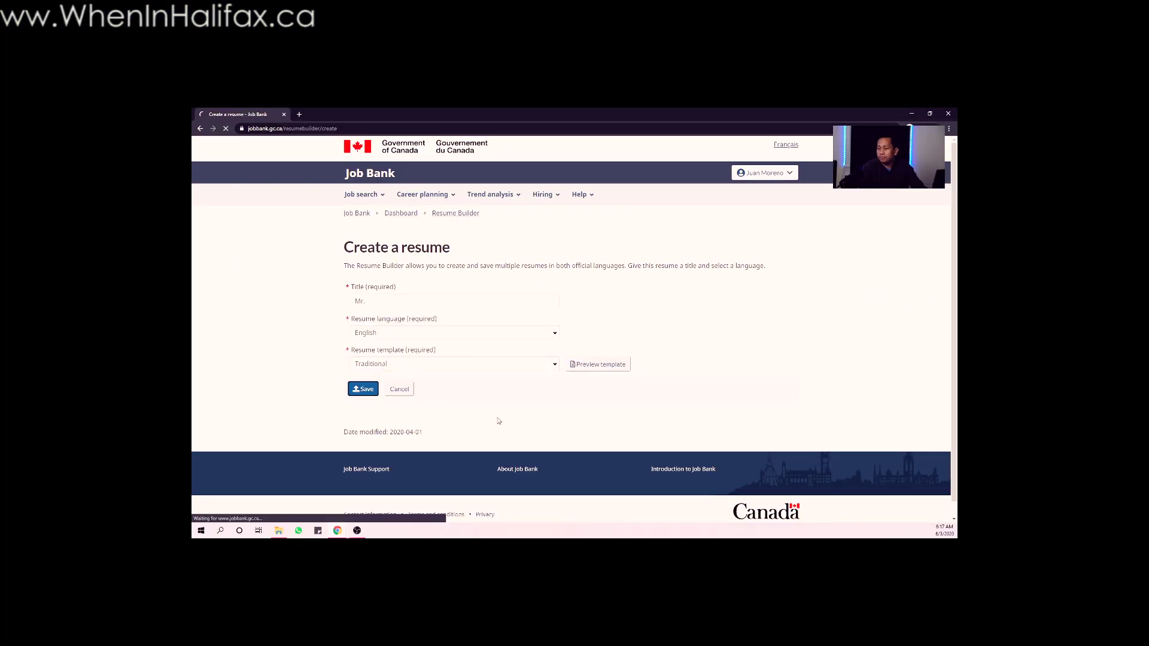
{"action": "scroll", "coordinate": [560, 411], "scroll_direction": "down", "scroll_amount": 1}
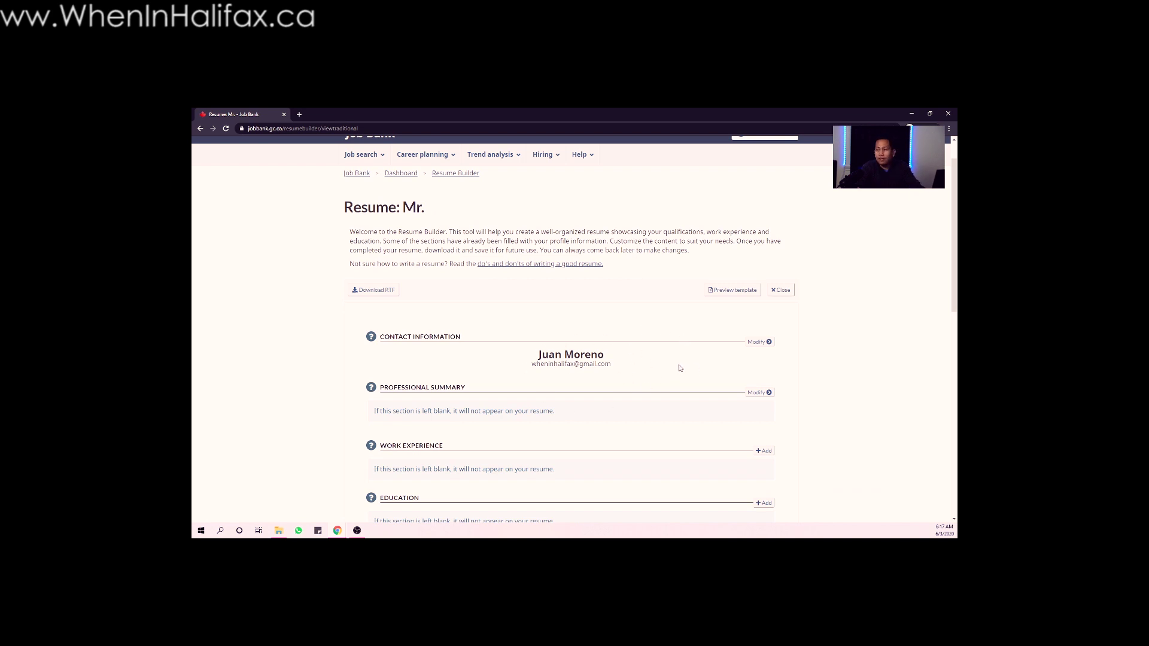
{"action": "scroll", "coordinate": [680, 368], "scroll_direction": "down", "scroll_amount": 1}
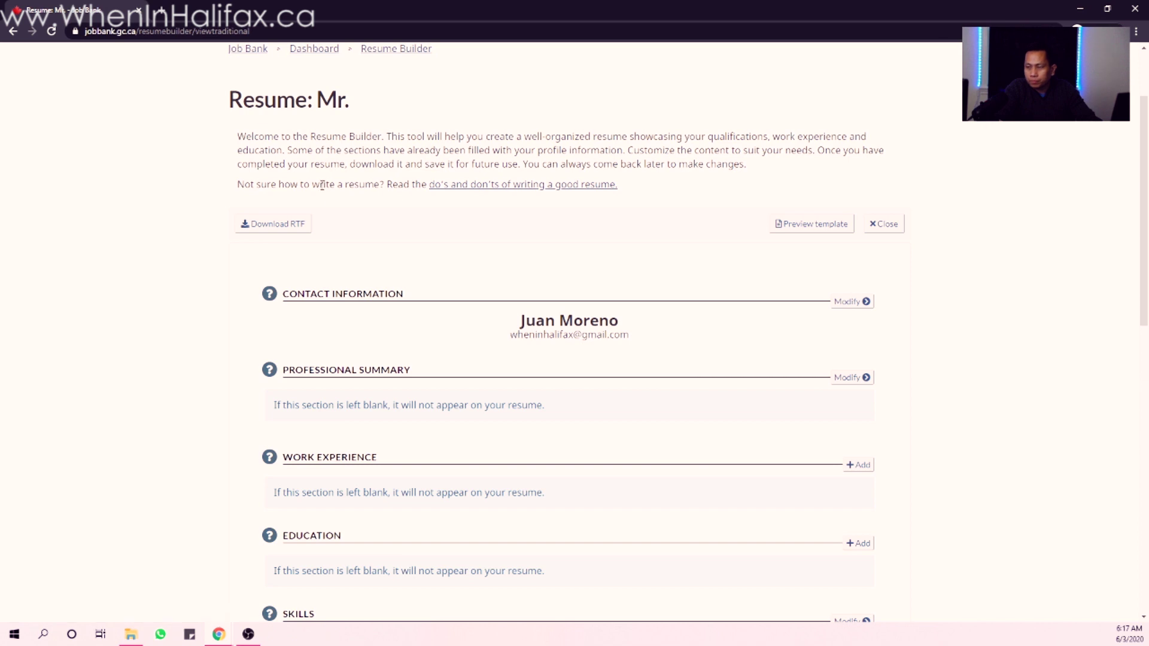
{"action": "scroll", "coordinate": [649, 331], "scroll_direction": "up", "scroll_amount": 2}
{"action": "scroll", "coordinate": [650, 332], "scroll_direction": "down", "scroll_amount": 4}
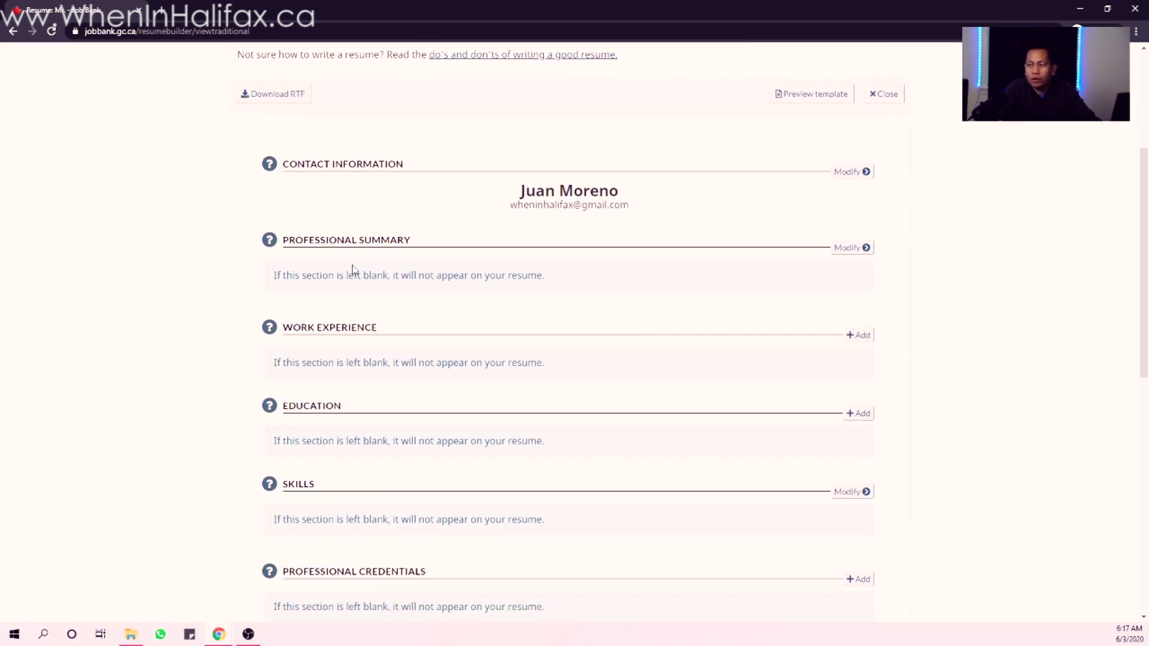
{"action": "scroll", "coordinate": [366, 353], "scroll_direction": "down", "scroll_amount": 1}
{"action": "scroll", "coordinate": [364, 358], "scroll_direction": "down", "scroll_amount": 1}
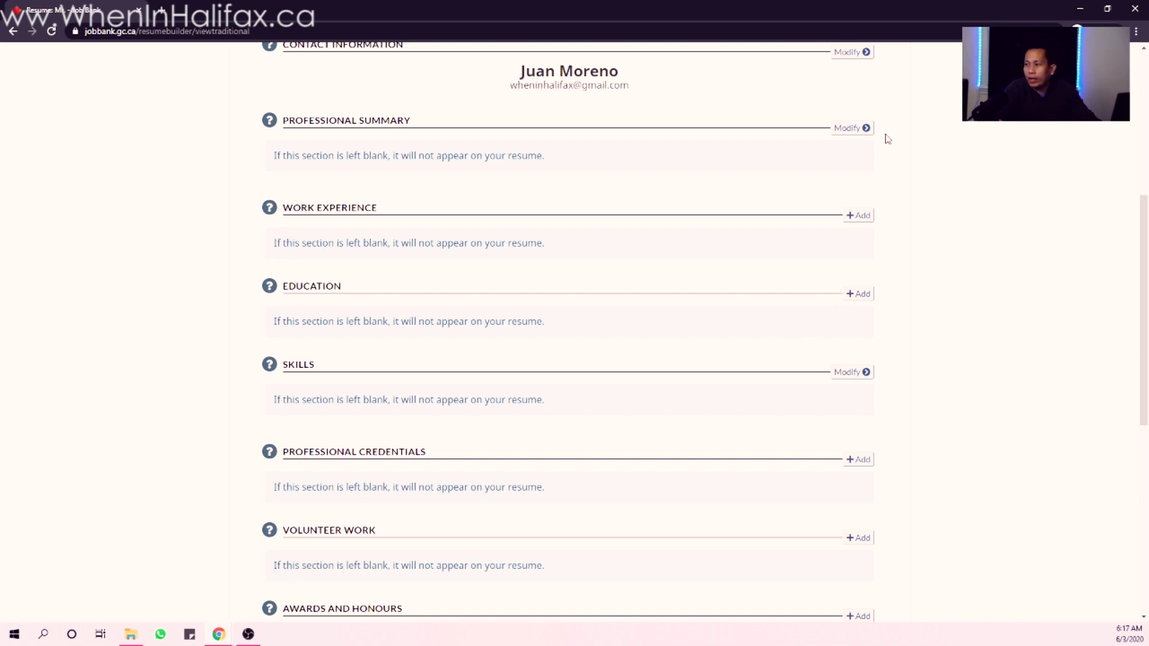
- Cancel out of the Professional Summary editor and open Contact Information for editing
{"action": "left_click", "coordinate": [863, 132]}
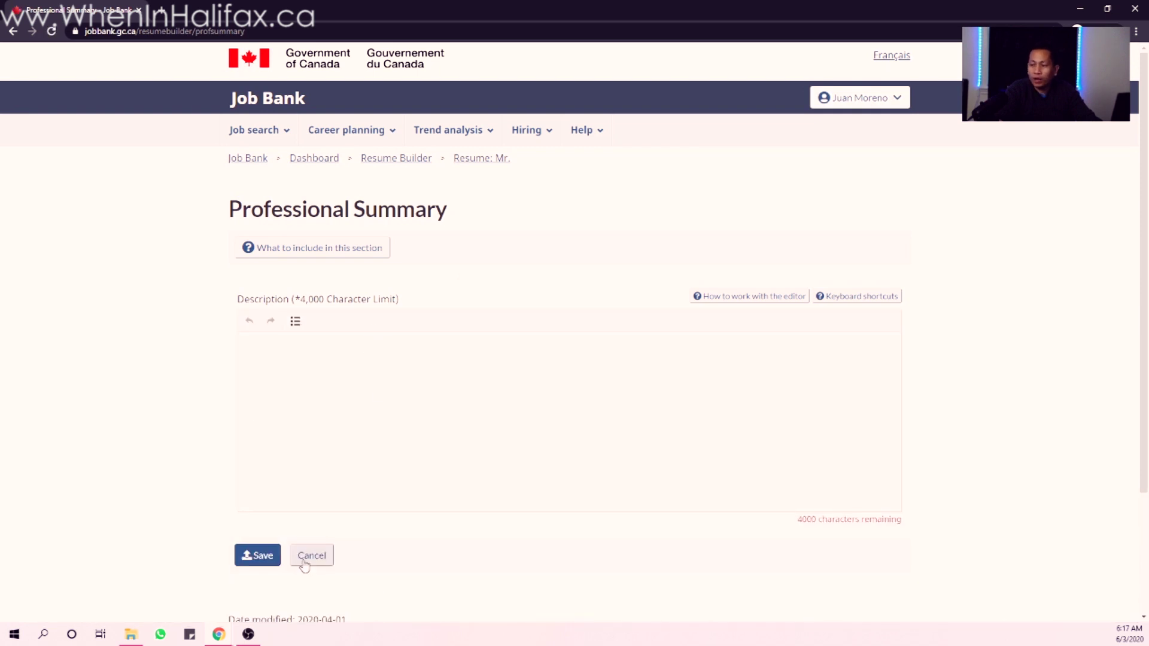
{"action": "left_click", "coordinate": [307, 559]}
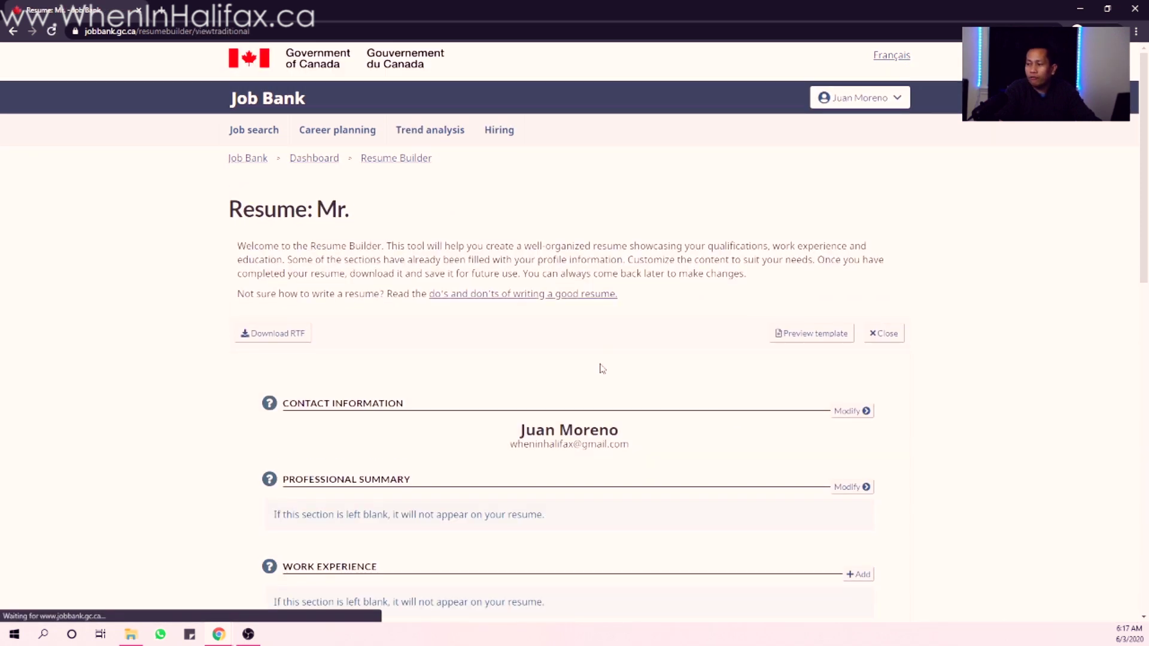
{"action": "scroll", "coordinate": [628, 425], "scroll_direction": "down", "scroll_amount": 3}
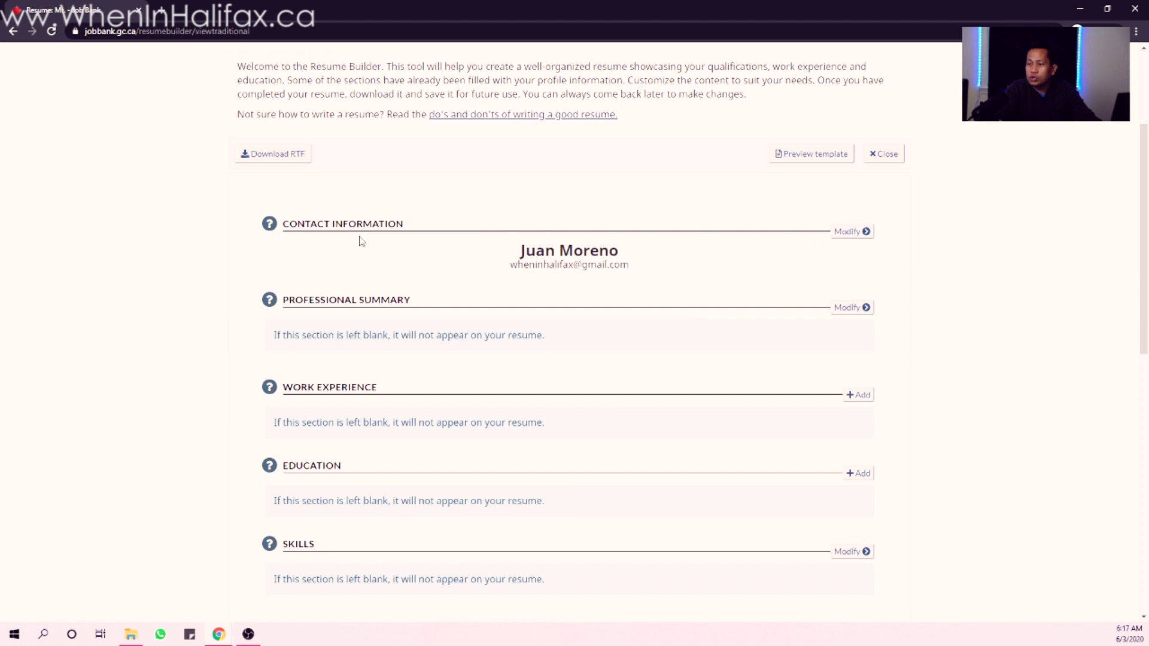
{"action": "left_click", "coordinate": [870, 233]}
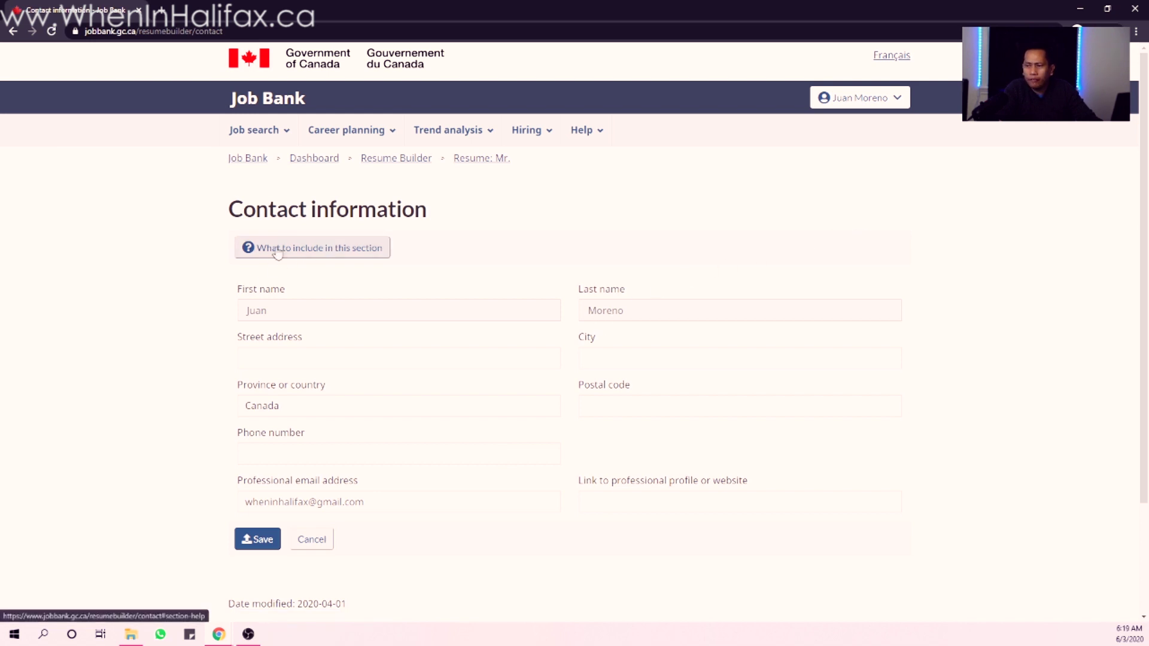
- View the contact information help tips, then cancel the contact form
{"action": "left_click", "coordinate": [322, 256]}
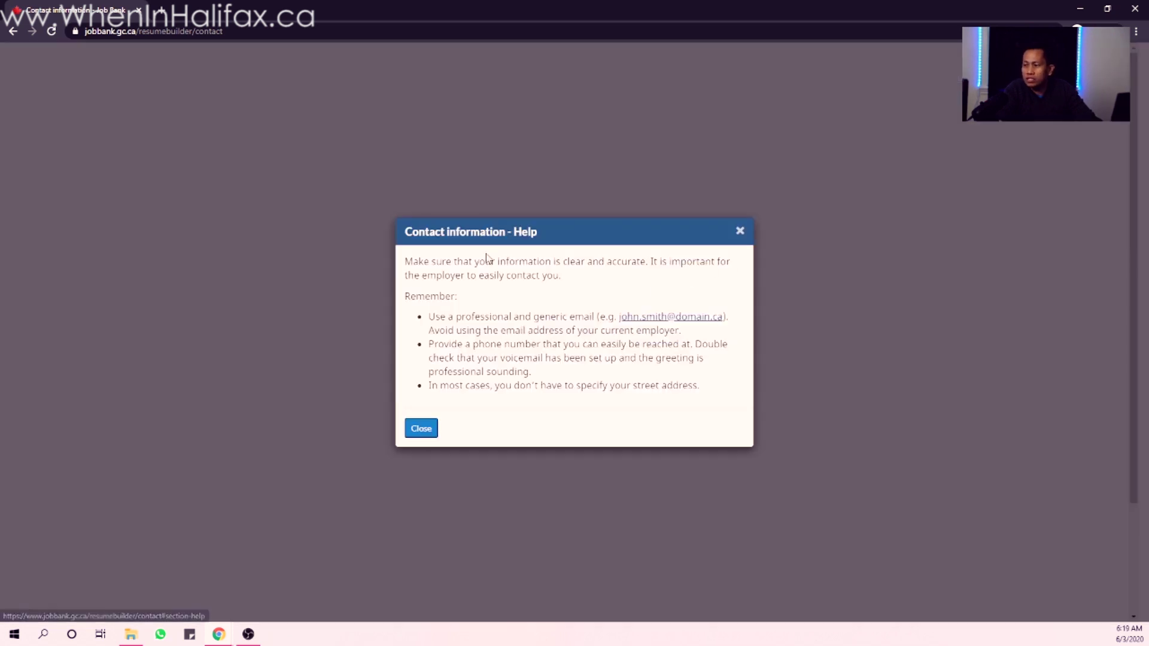
{"action": "left_click", "coordinate": [418, 431]}
{"action": "left_click", "coordinate": [301, 541]}
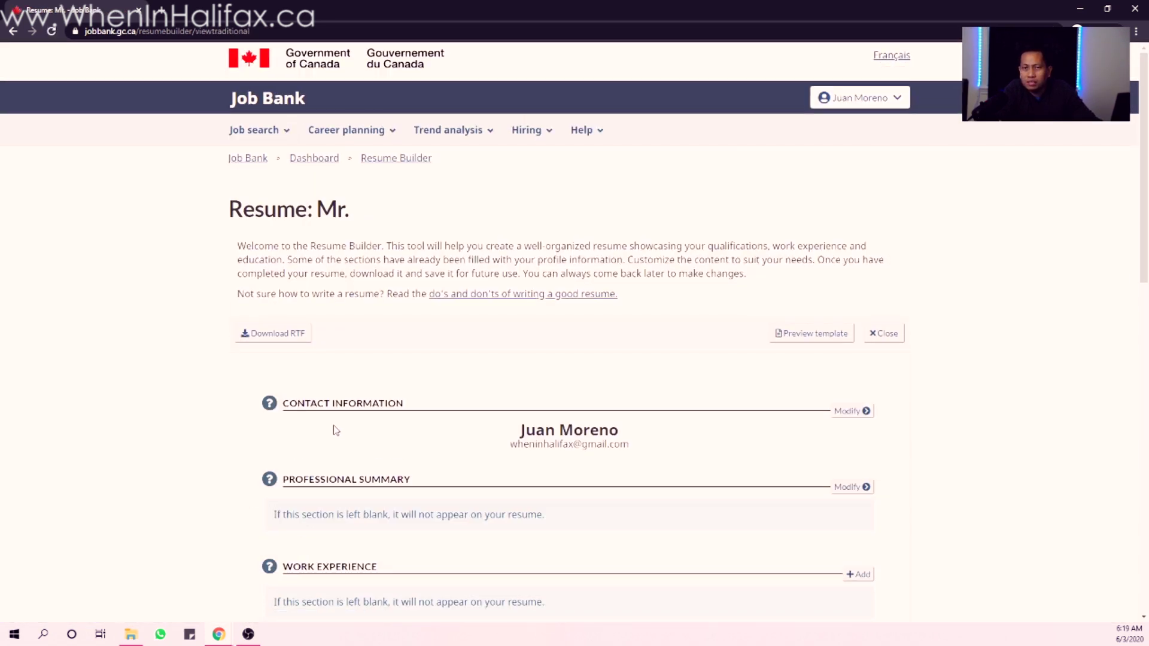
- Read the professional summary help, highlighting the tip about skills and experience
{"action": "scroll", "coordinate": [323, 402], "scroll_direction": "down", "scroll_amount": 3}
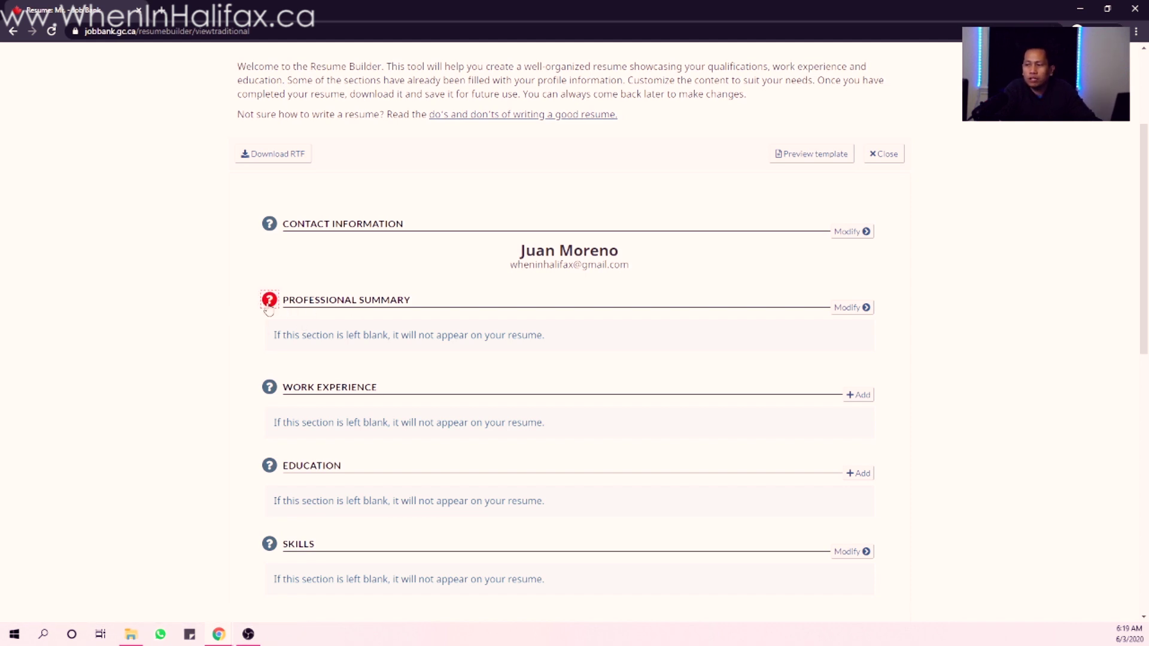
{"action": "left_click", "coordinate": [269, 300]}
{"action": "left_click_drag", "start_coordinate": [431, 293], "coordinate": [662, 314]}
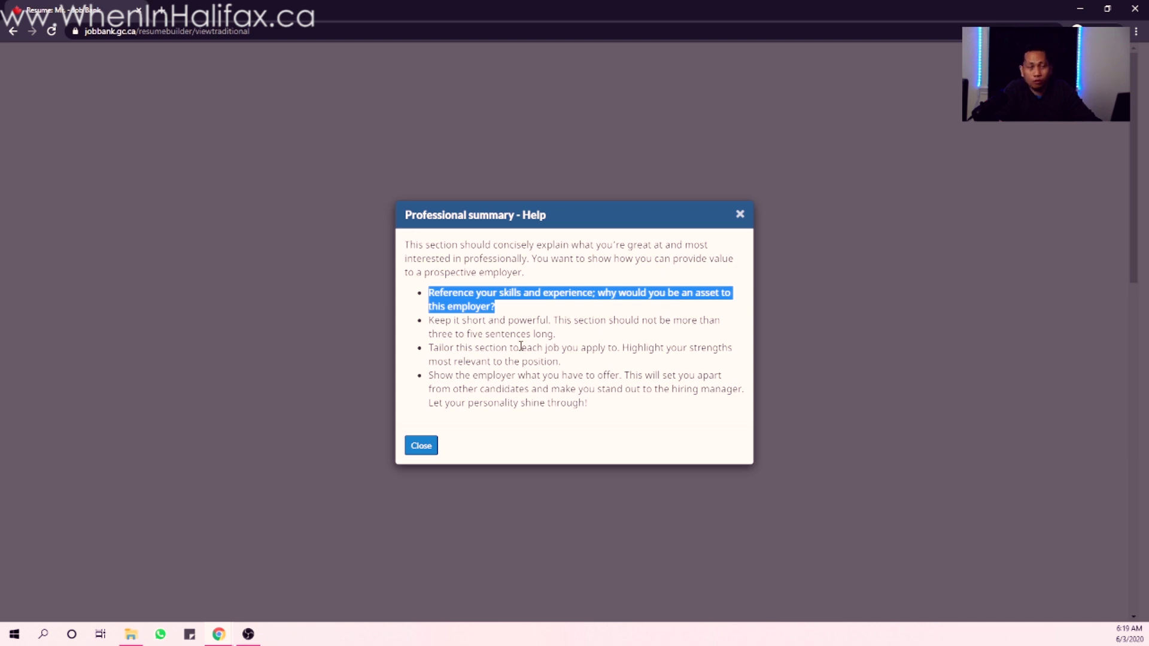
{"action": "left_click", "coordinate": [420, 448]}
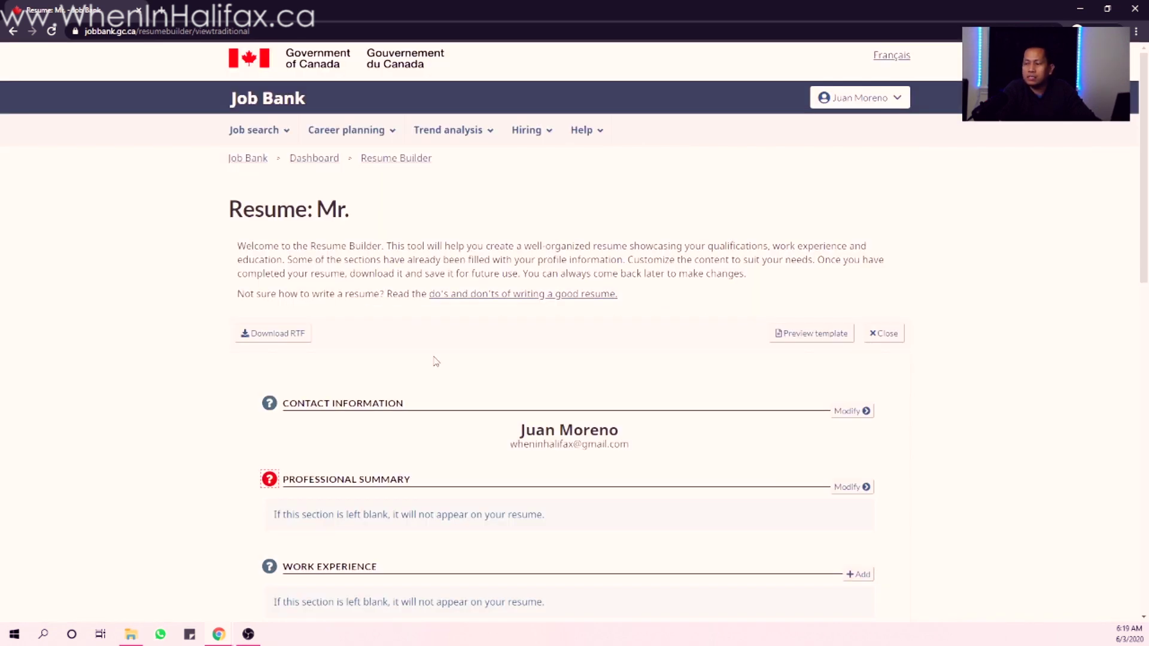
- Open the Professional Summary editor, view its help tips, and cancel without saving
{"action": "scroll", "coordinate": [560, 419], "scroll_direction": "down", "scroll_amount": 4}
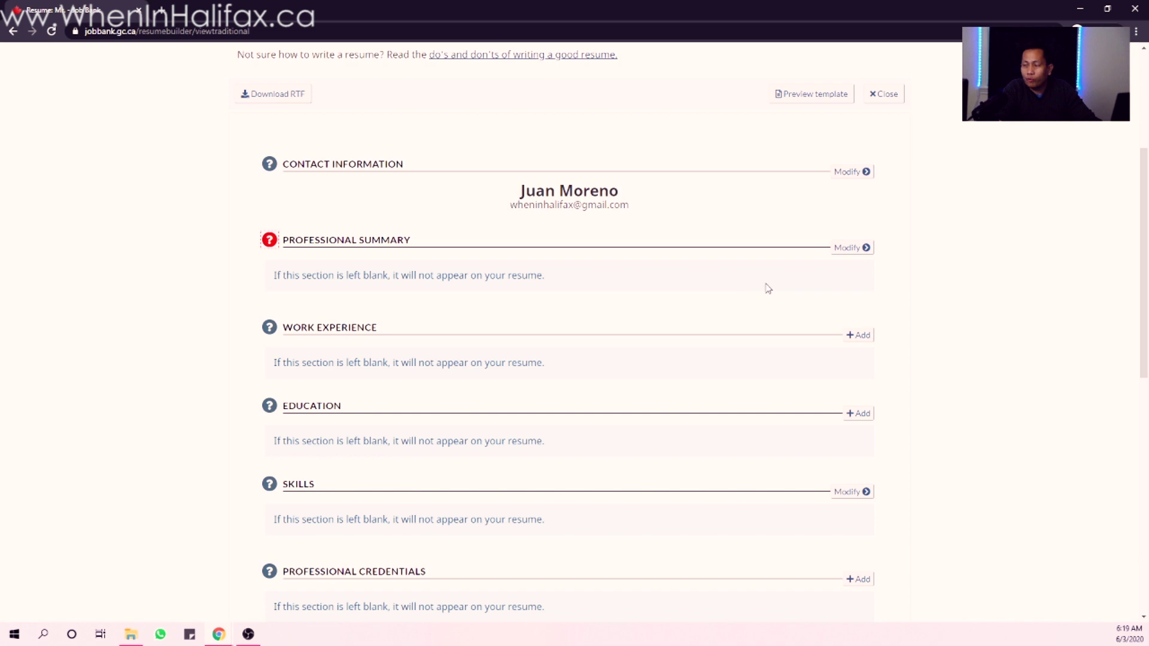
{"action": "left_click", "coordinate": [850, 248]}
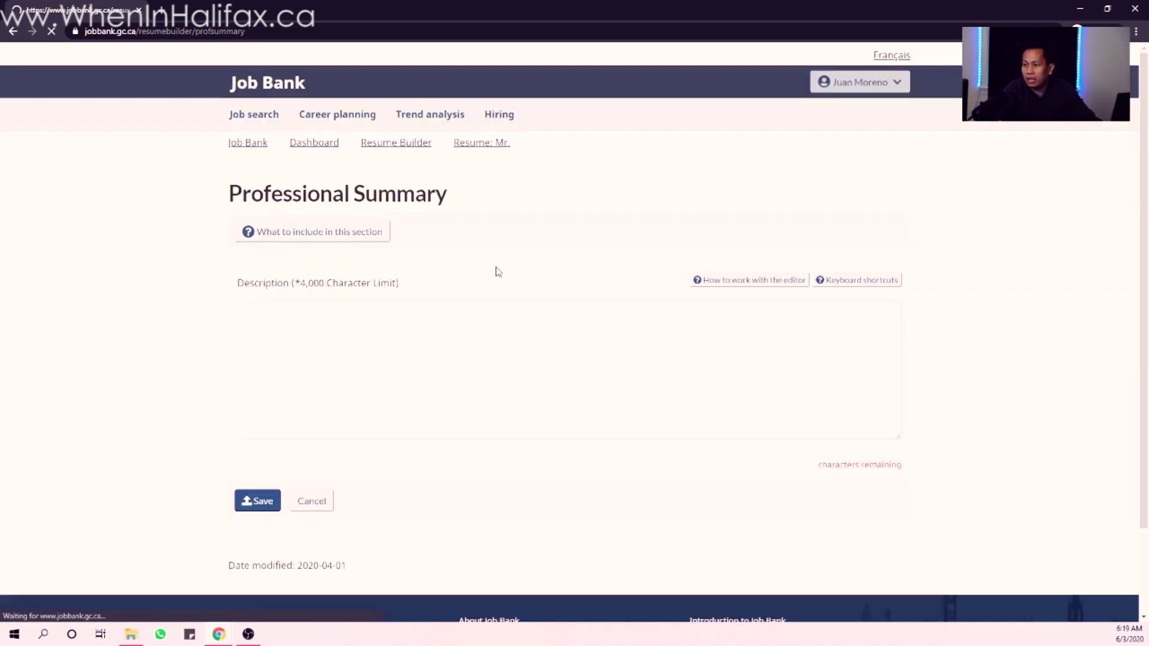
{"action": "left_click", "coordinate": [292, 250]}
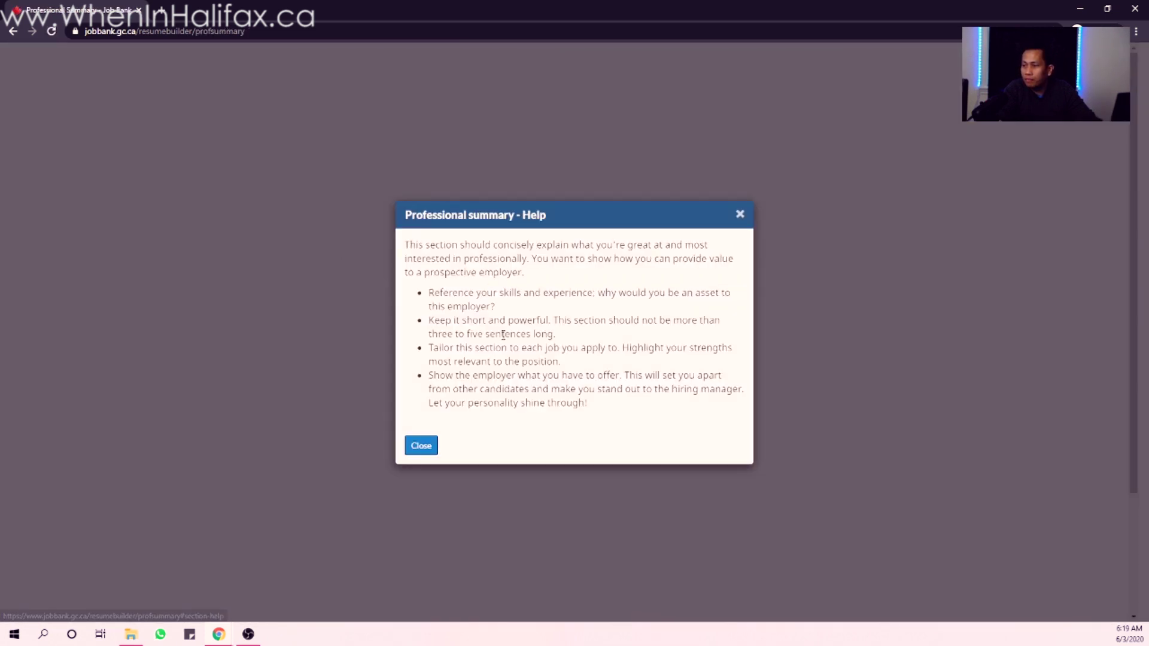
{"action": "left_click", "coordinate": [422, 445]}
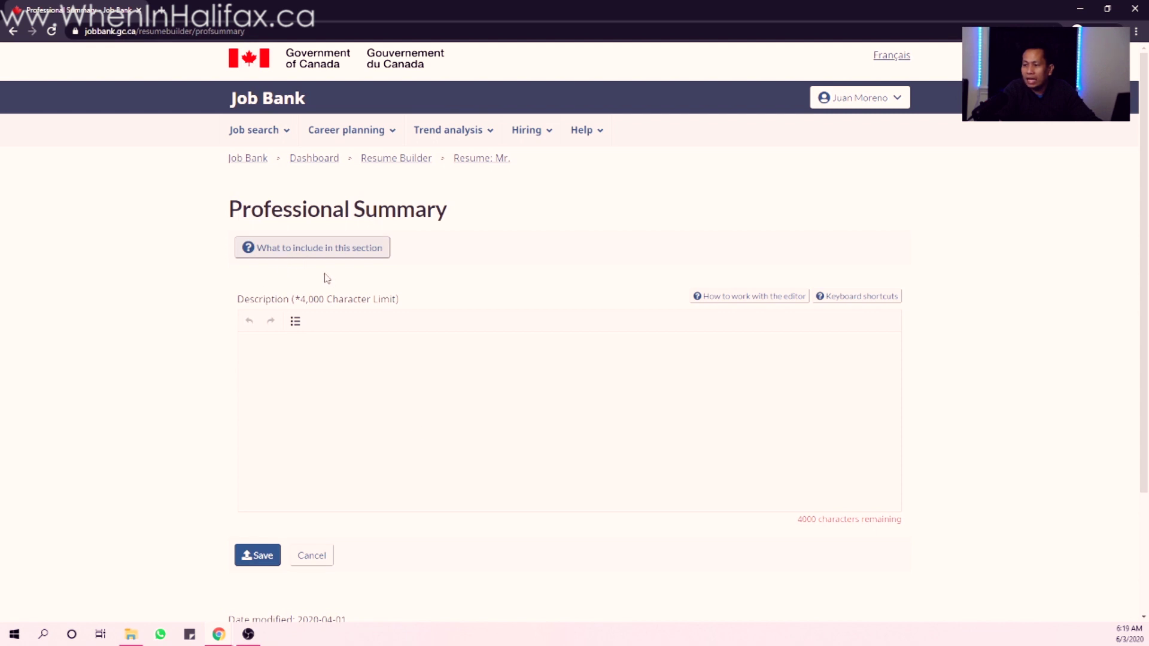
{"action": "left_click", "coordinate": [312, 556]}
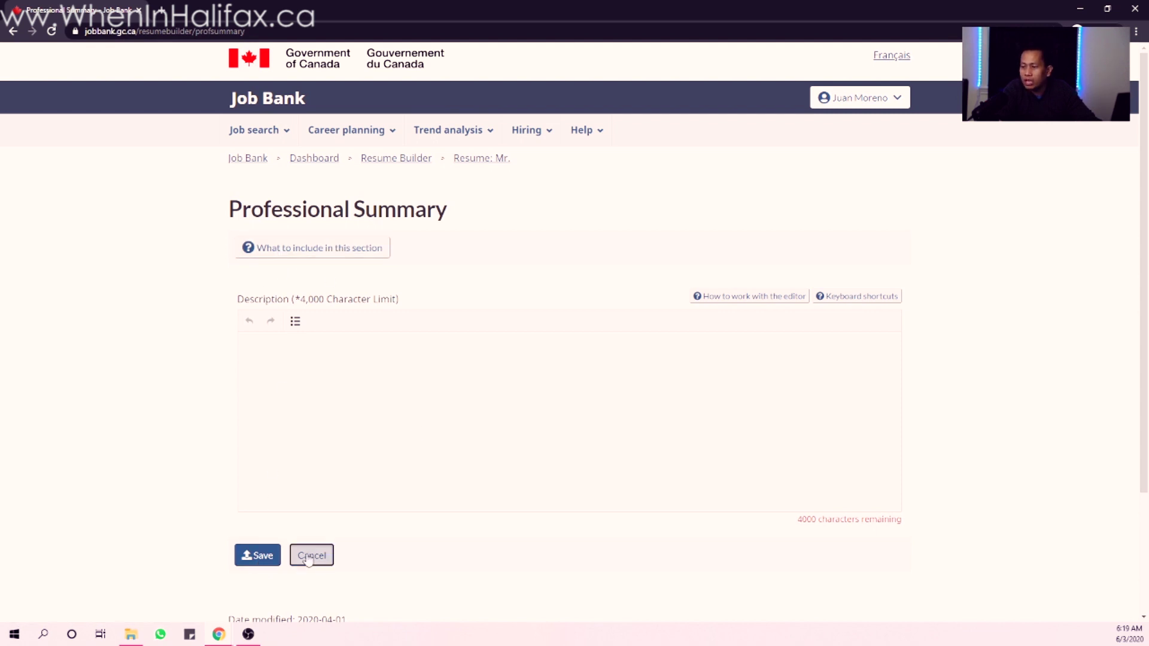
- Start a custom additional section, cancel it, and scroll back to the top
{"action": "scroll", "coordinate": [456, 418], "scroll_direction": "down", "scroll_amount": 7}
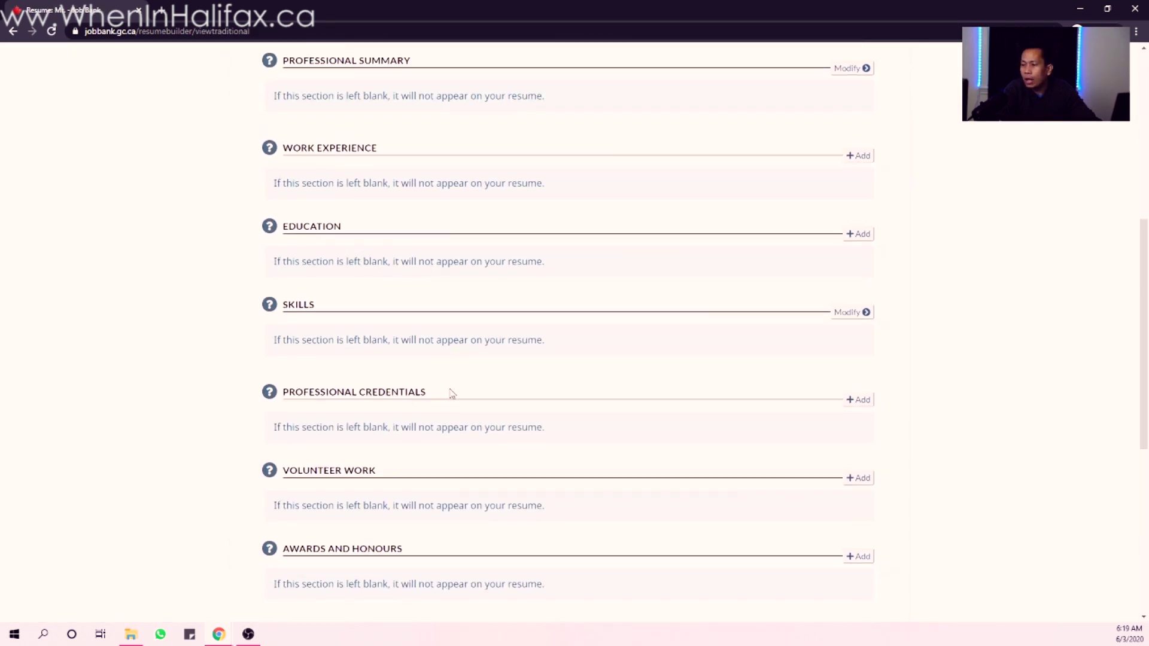
{"action": "scroll", "coordinate": [358, 174], "scroll_direction": "up", "scroll_amount": 2}
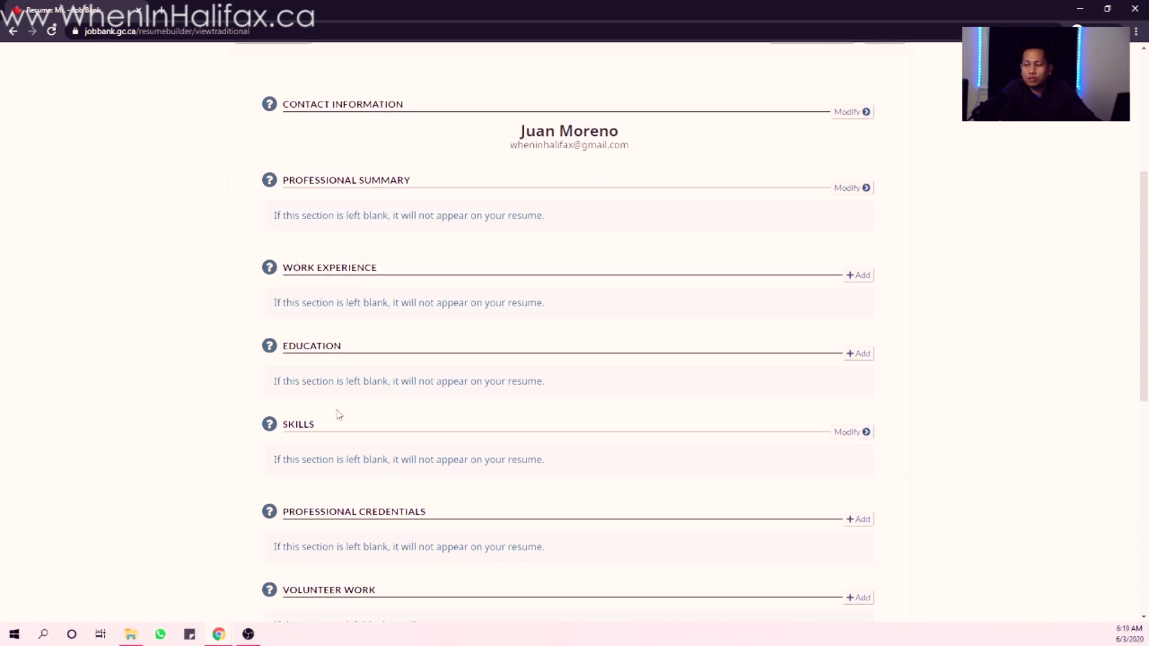
{"action": "scroll", "coordinate": [359, 390], "scroll_direction": "down", "scroll_amount": 2}
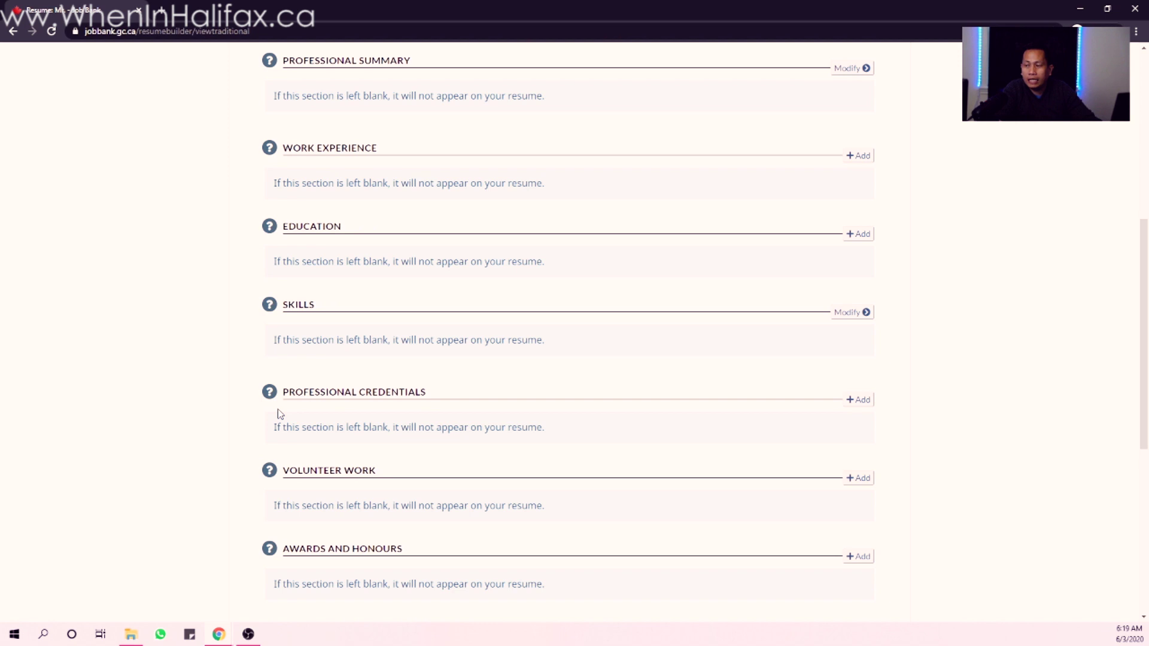
{"action": "scroll", "coordinate": [429, 391], "scroll_direction": "down", "scroll_amount": 3}
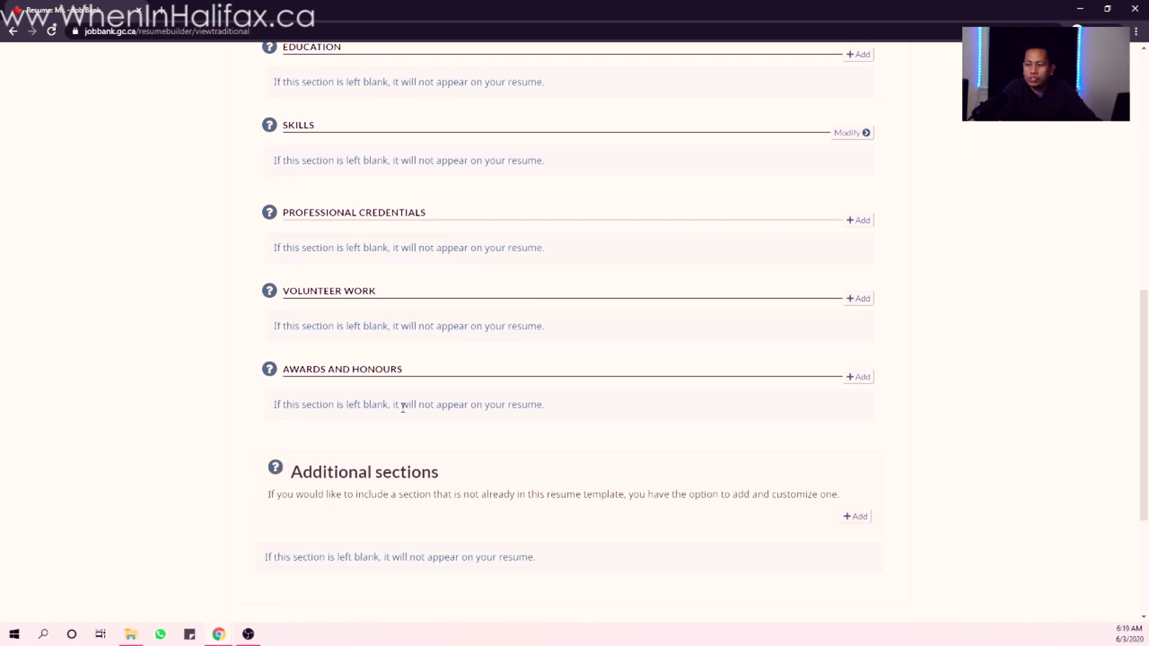
{"action": "scroll", "coordinate": [403, 407], "scroll_direction": "down", "scroll_amount": 2}
{"action": "left_click", "coordinate": [856, 397]}
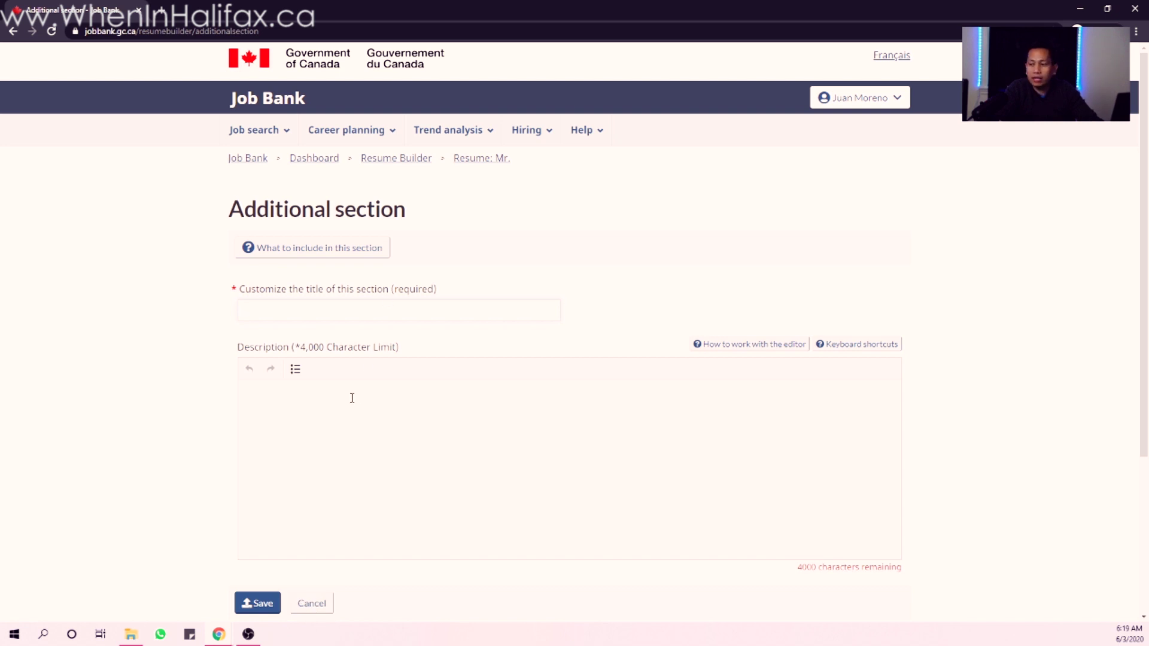
{"action": "left_click", "coordinate": [312, 605]}
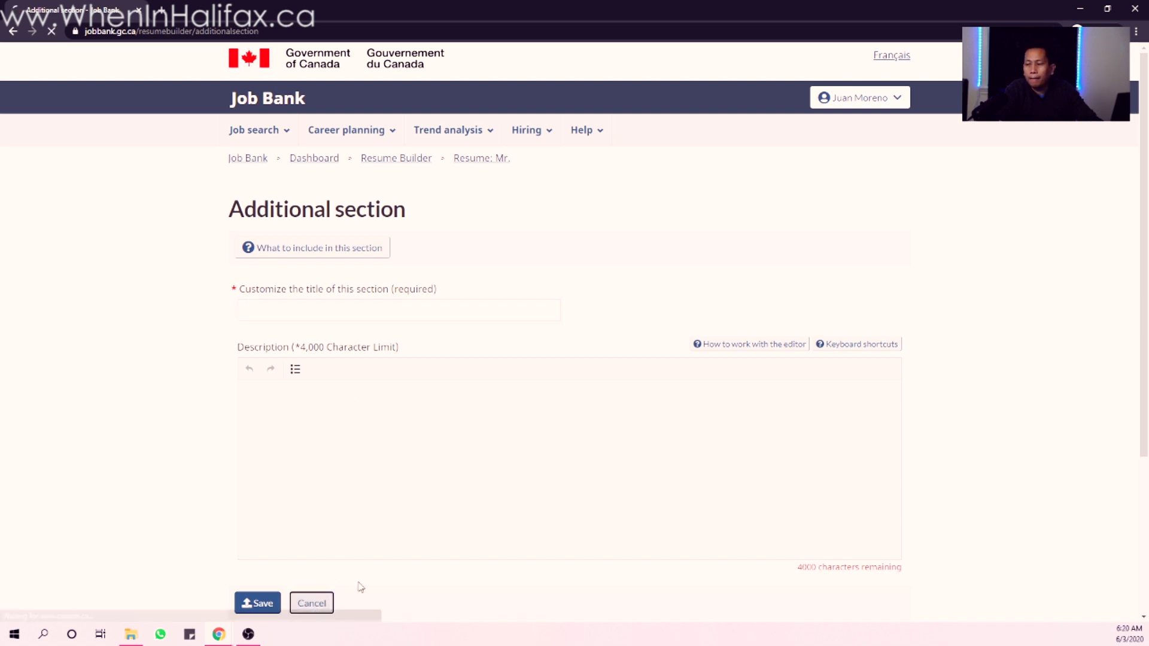
{"action": "scroll", "coordinate": [497, 534], "scroll_direction": "down", "scroll_amount": 10}
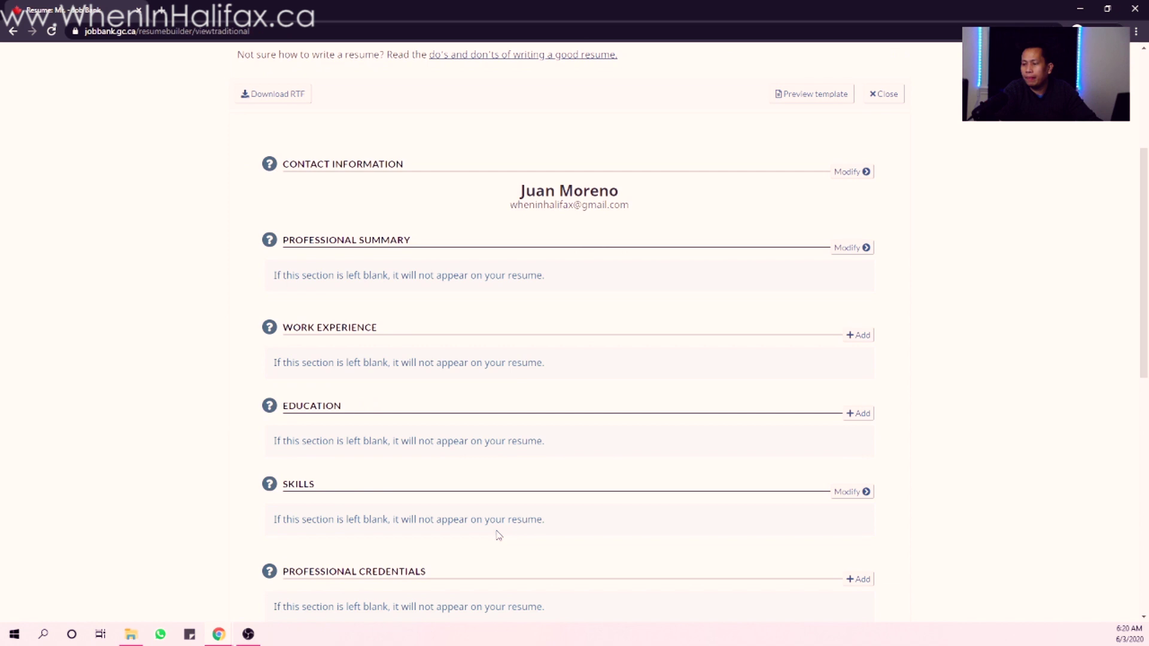
{"action": "scroll", "coordinate": [497, 534], "scroll_direction": "down", "scroll_amount": 4}
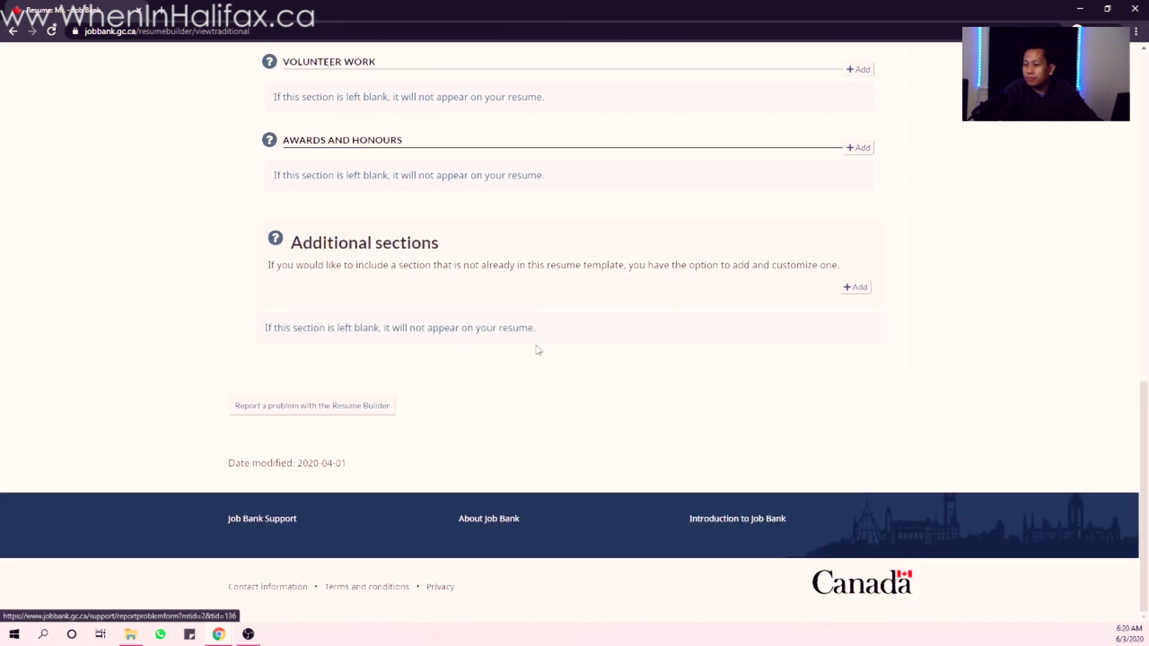
{"action": "scroll", "coordinate": [786, 392], "scroll_direction": "up", "scroll_amount": 4}
{"action": "scroll", "coordinate": [786, 393], "scroll_direction": "up", "scroll_amount": 10}
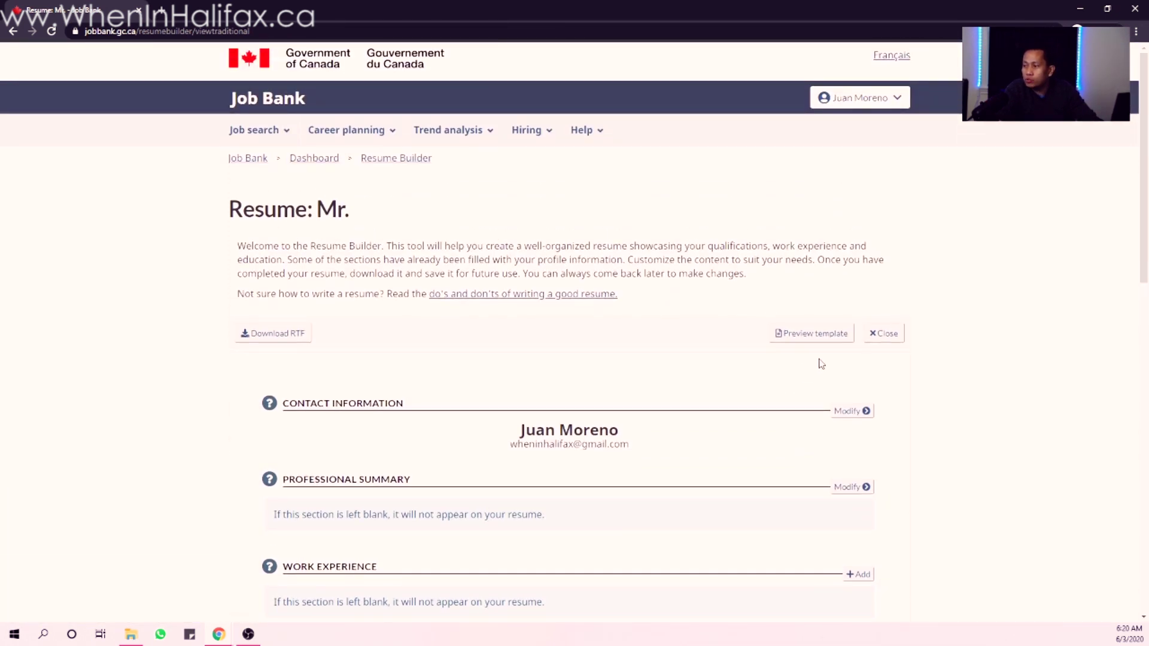
- Preview the sample template, then download the resume as Mr.rtf into Downloads
{"action": "left_click", "coordinate": [813, 333]}
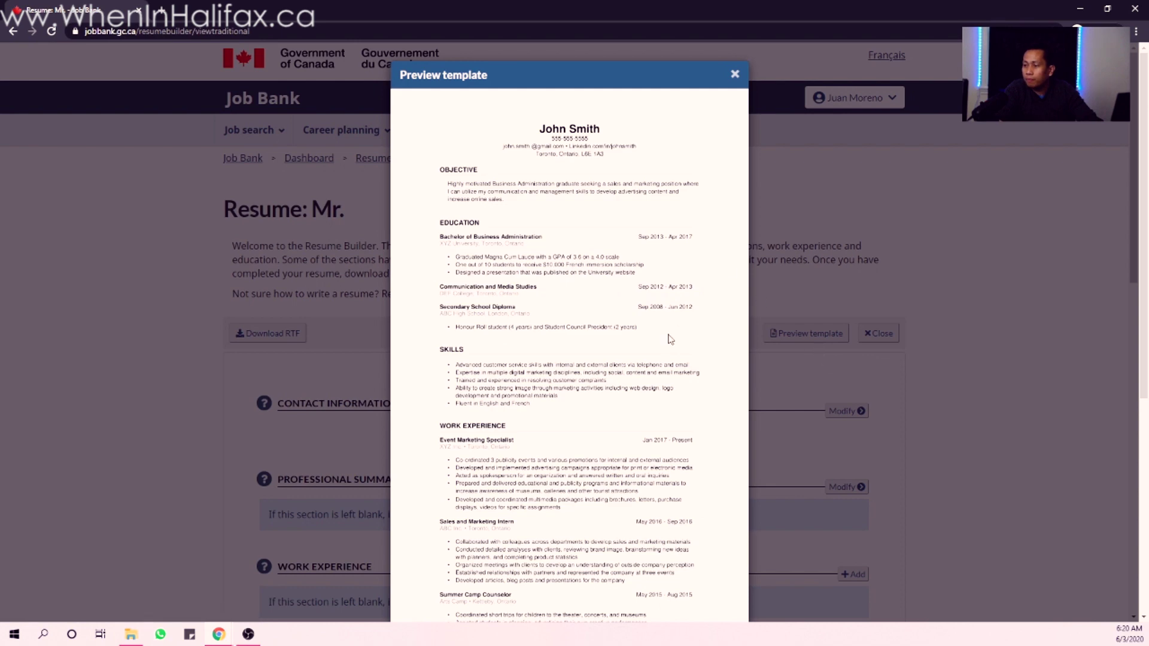
{"action": "scroll", "coordinate": [654, 384], "scroll_direction": "down", "scroll_amount": 2}
{"action": "scroll", "coordinate": [654, 383], "scroll_direction": "down", "scroll_amount": 1}
{"action": "scroll", "coordinate": [556, 259], "scroll_direction": "up", "scroll_amount": 3}
{"action": "scroll", "coordinate": [492, 448], "scroll_direction": "down", "scroll_amount": 2}
{"action": "scroll", "coordinate": [492, 448], "scroll_direction": "down", "scroll_amount": 4}
{"action": "scroll", "coordinate": [623, 290], "scroll_direction": "up", "scroll_amount": 6}
{"action": "left_click", "coordinate": [735, 77]}
{"action": "left_click", "coordinate": [274, 334]}
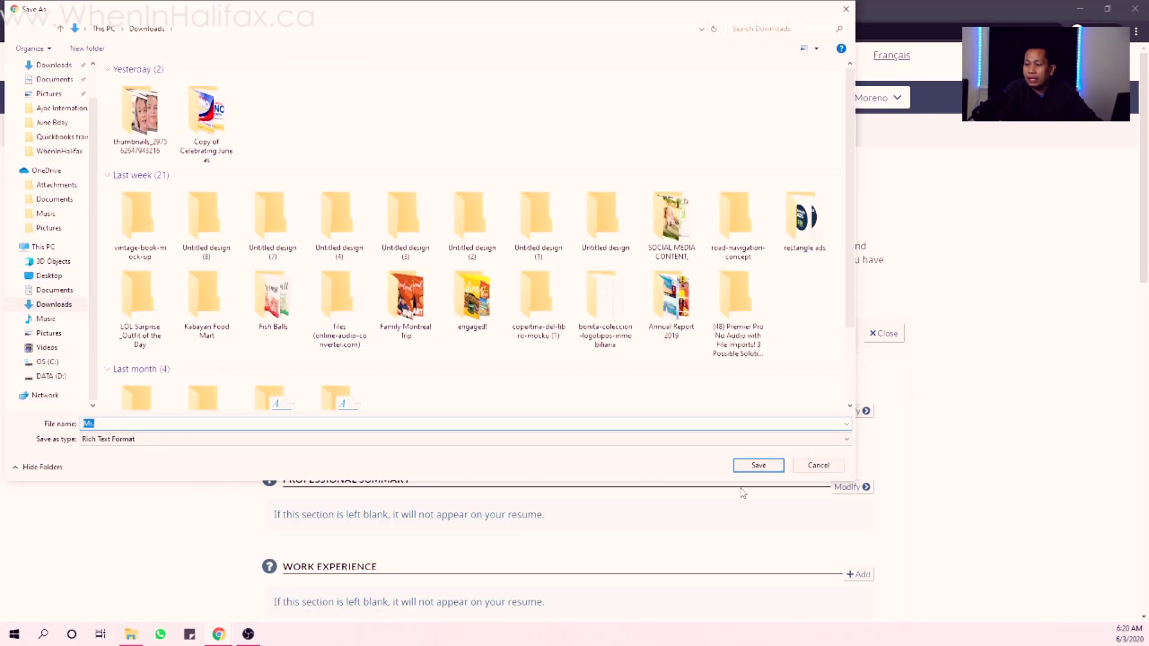
{"action": "left_click", "coordinate": [759, 465]}
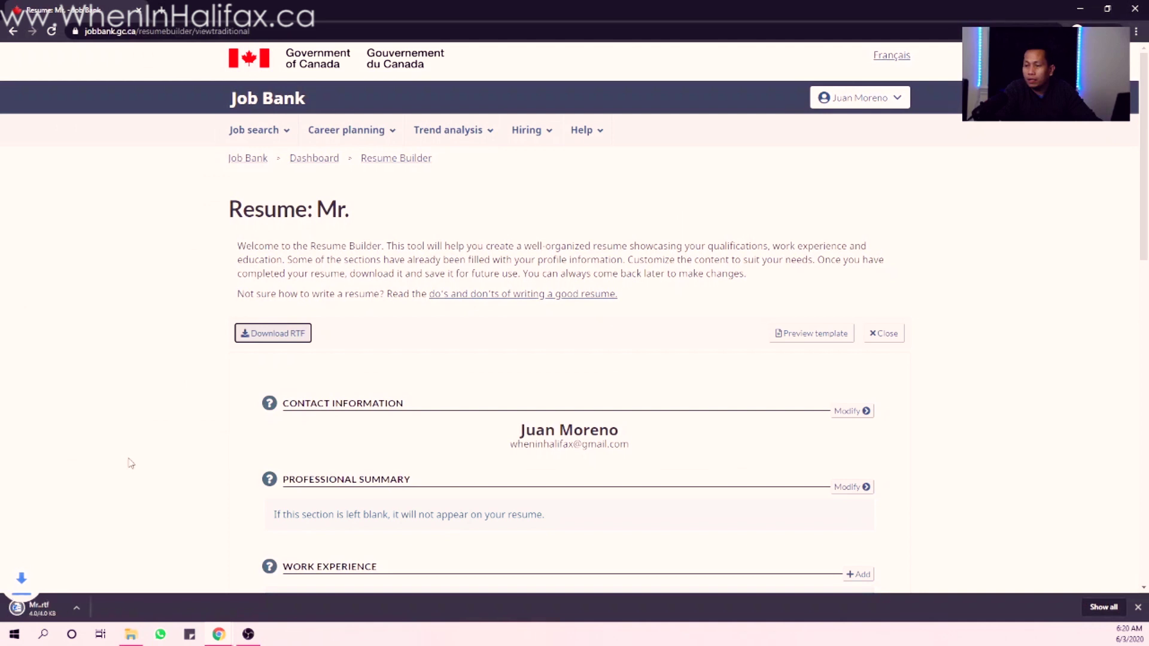
- Open Mr.rtf in Word to confirm it holds only the contact name and e-mail, then close Word
{"action": "left_click", "coordinate": [24, 609]}
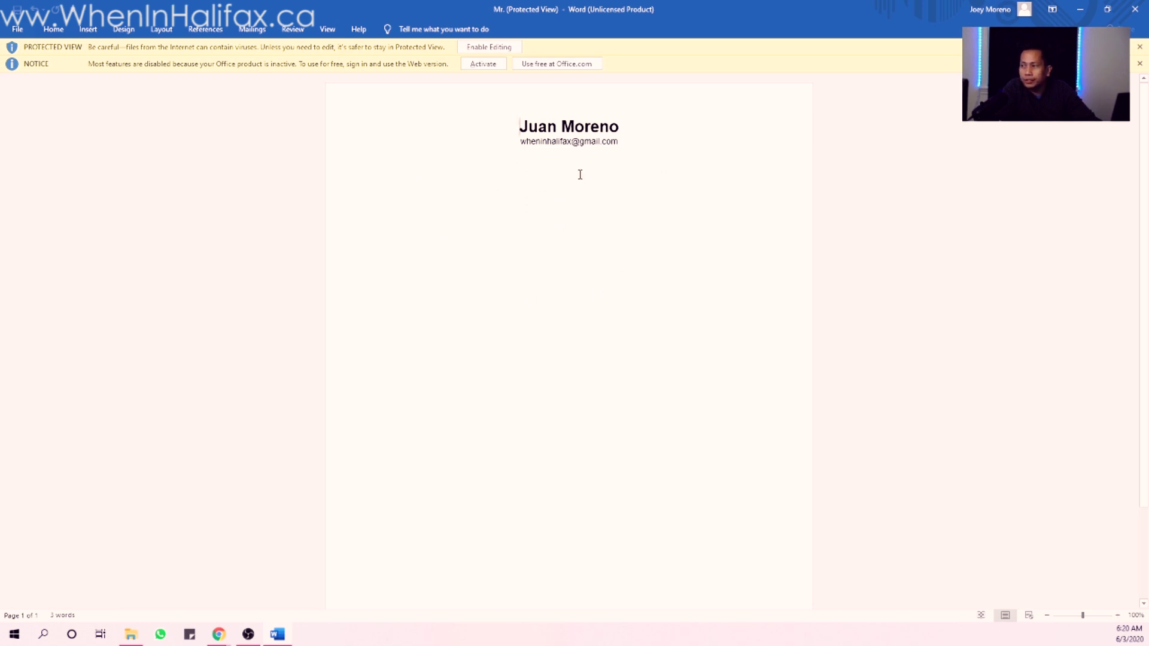
{"action": "left_click", "coordinate": [1135, 9]}
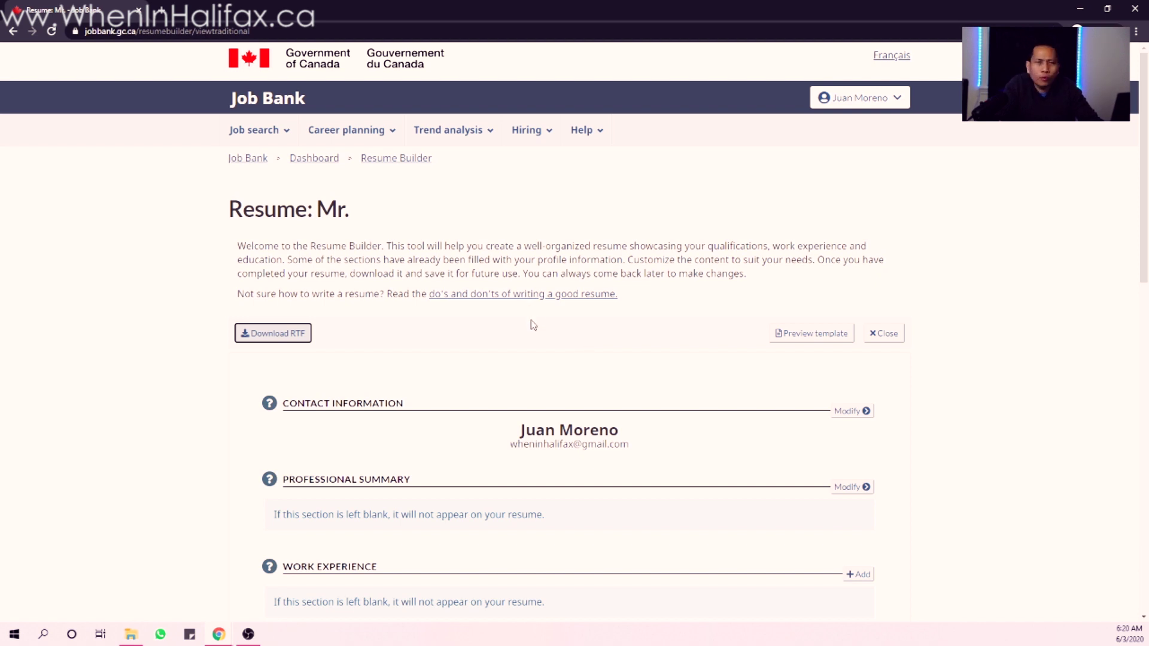
{"action": "scroll", "coordinate": [472, 329], "scroll_direction": "down", "scroll_amount": 1}
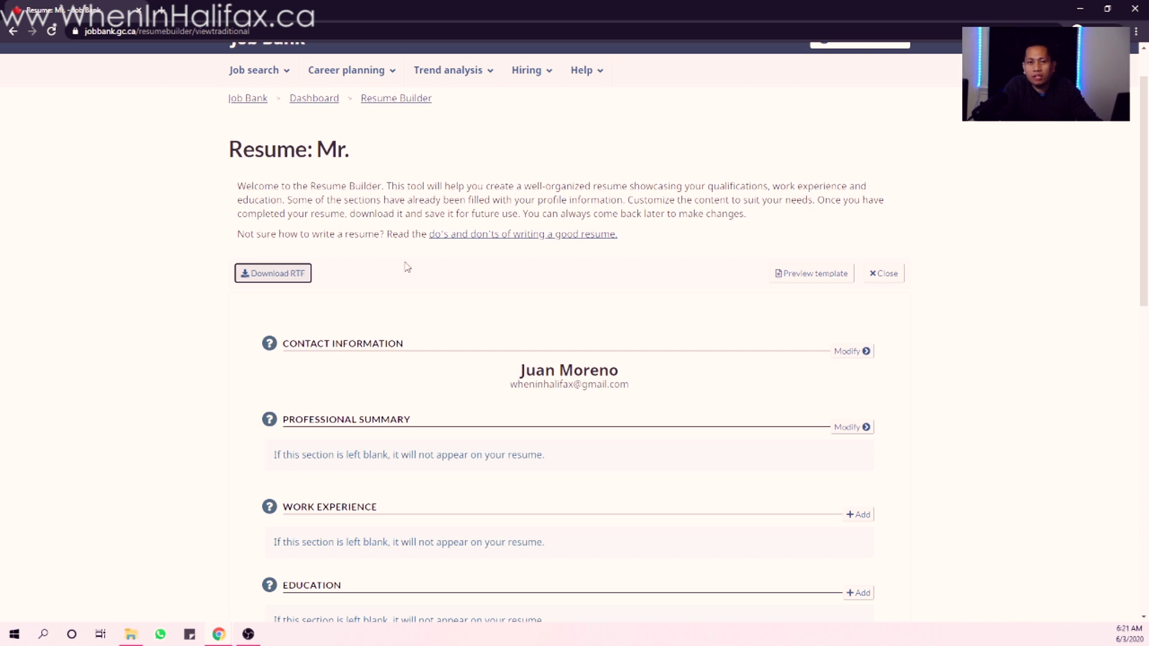
{"action": "scroll", "coordinate": [616, 287], "scroll_direction": "down", "scroll_amount": 3}
{"action": "scroll", "coordinate": [618, 289], "scroll_direction": "up", "scroll_amount": 4}
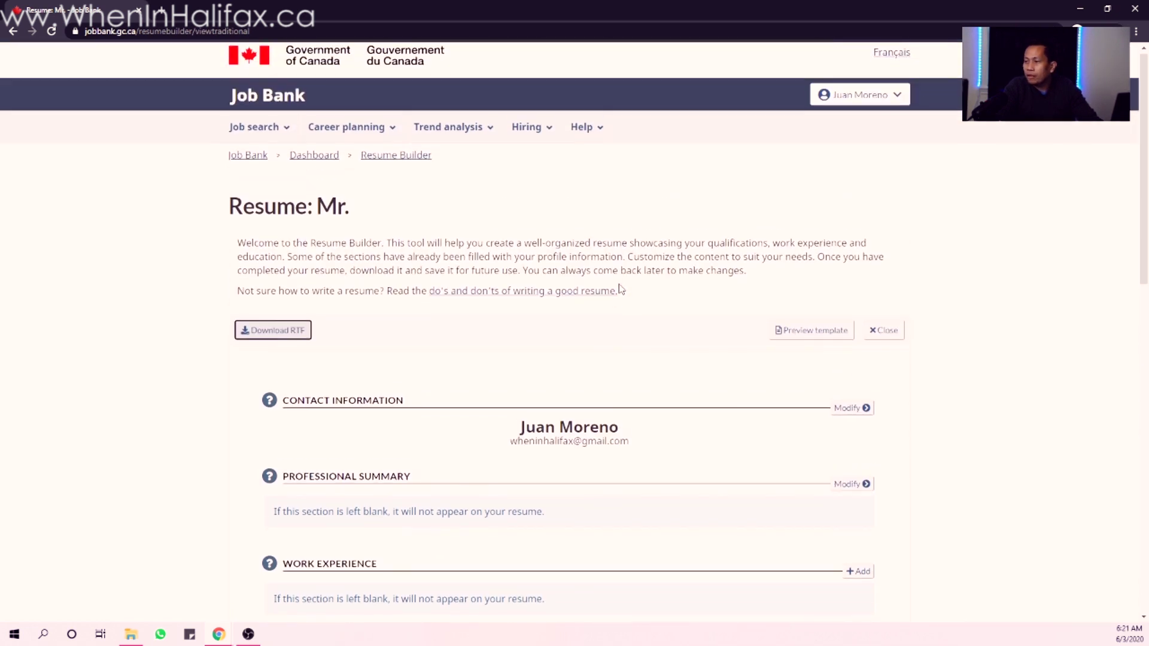